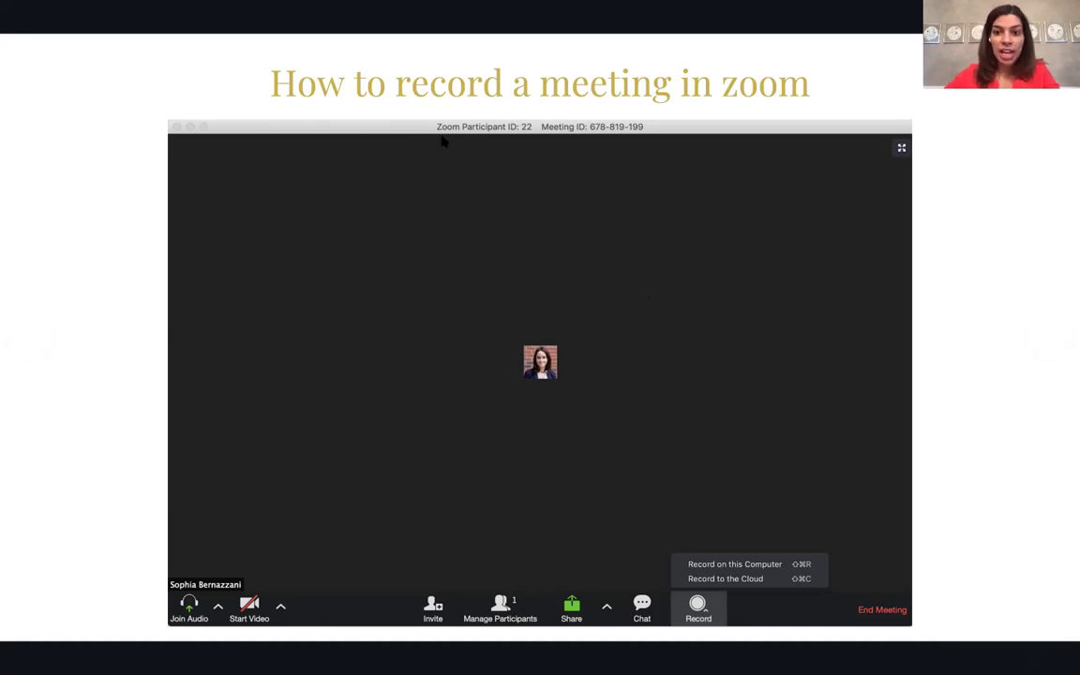
# Step: Advance the Canva presentation to the 'Ways to Use Zoom For Your Businesses' slide
pyautogui.click(687, 347)
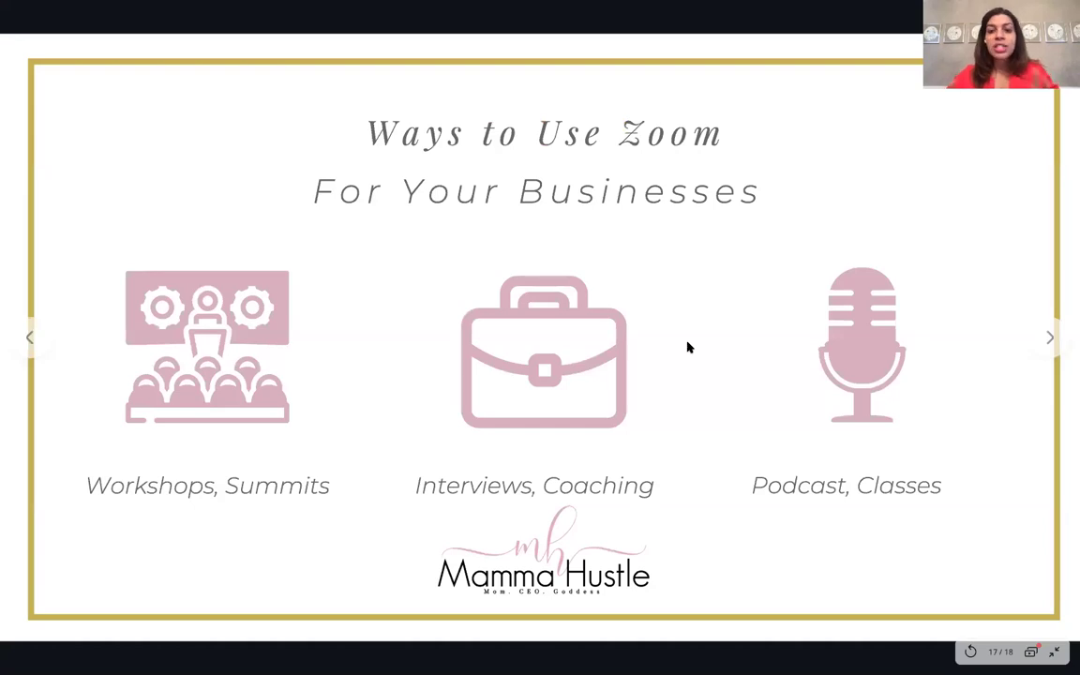
pyautogui.moveTo(91, 7)
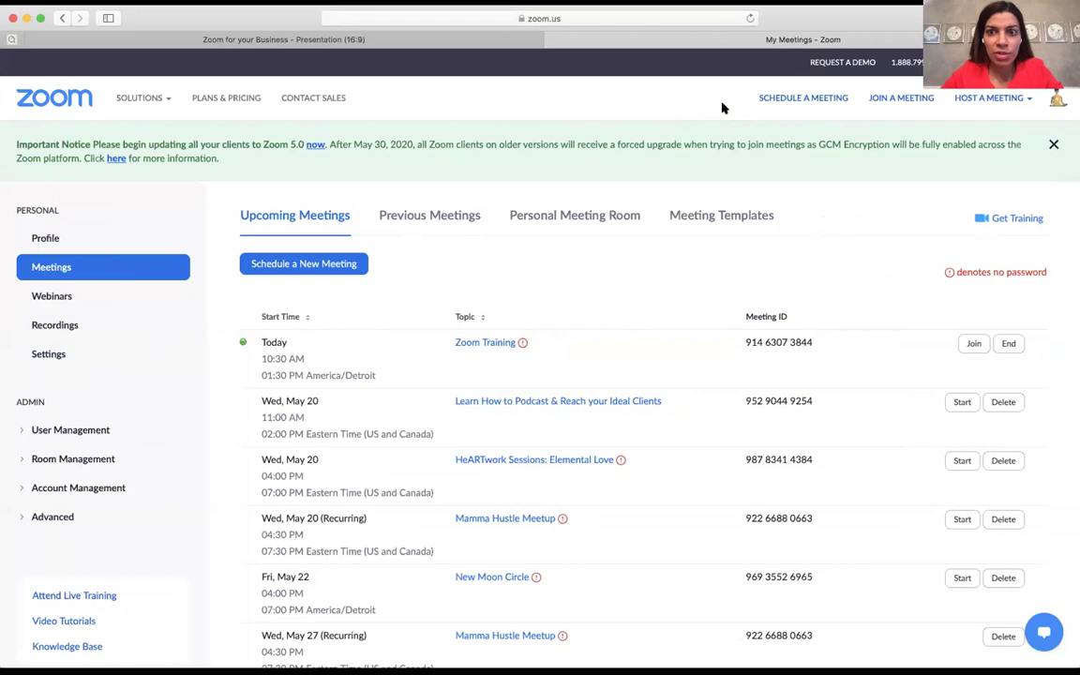
# Step: Open the Profile page, glance at Webinars, and scroll through meeting ID, user type and time zone
pyautogui.click(77, 237)
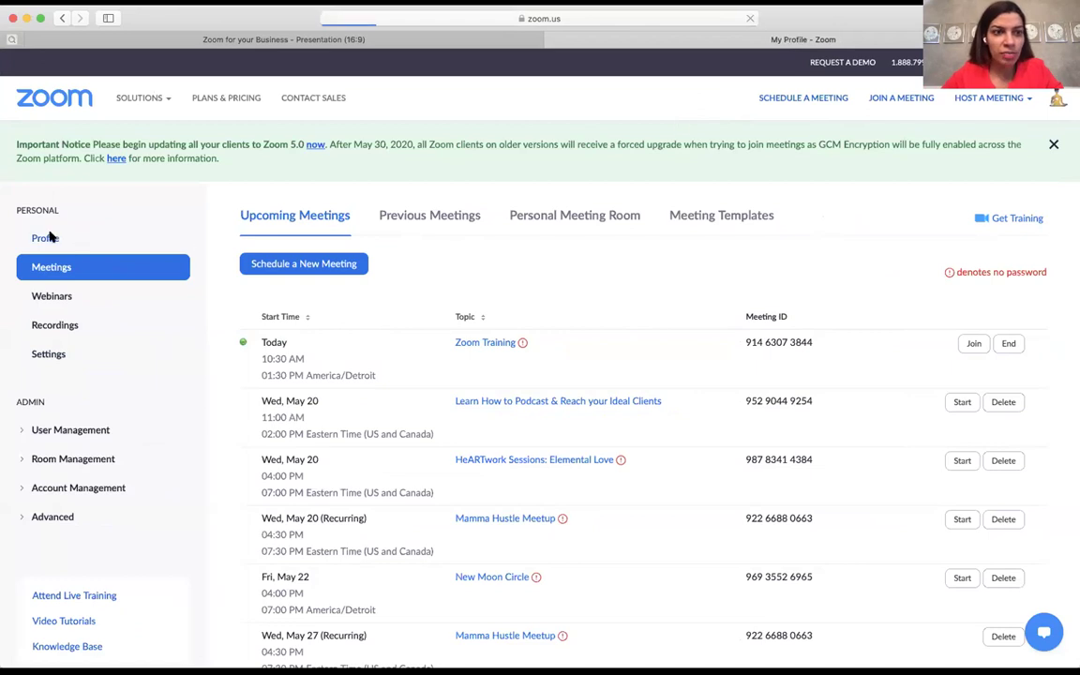
pyautogui.click(49, 233)
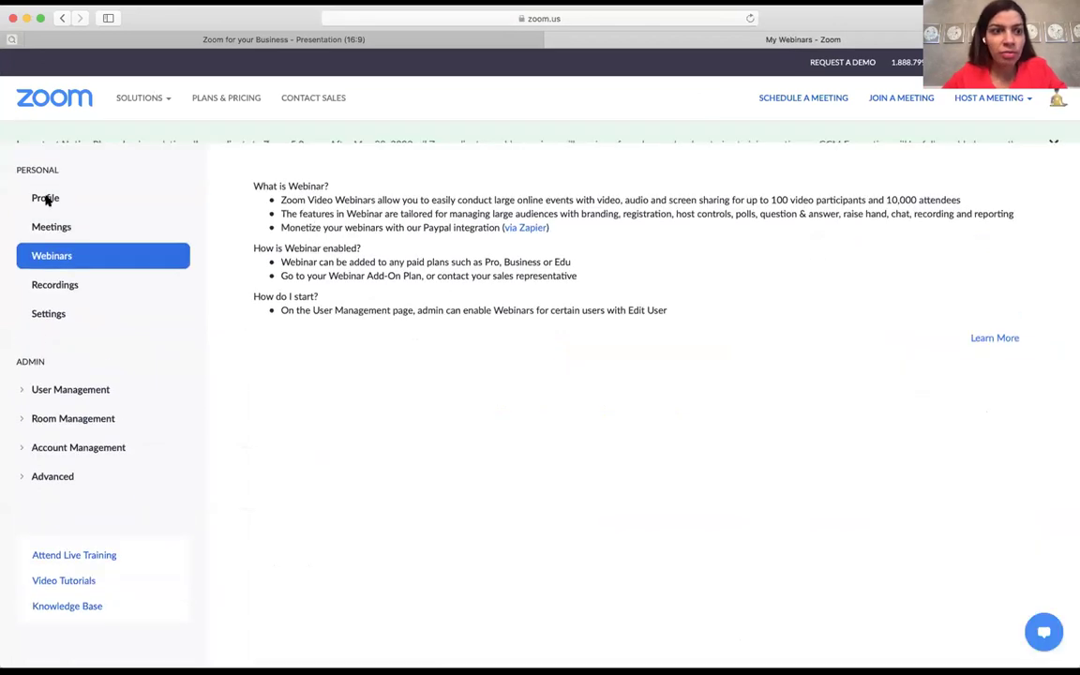
pyautogui.click(47, 240)
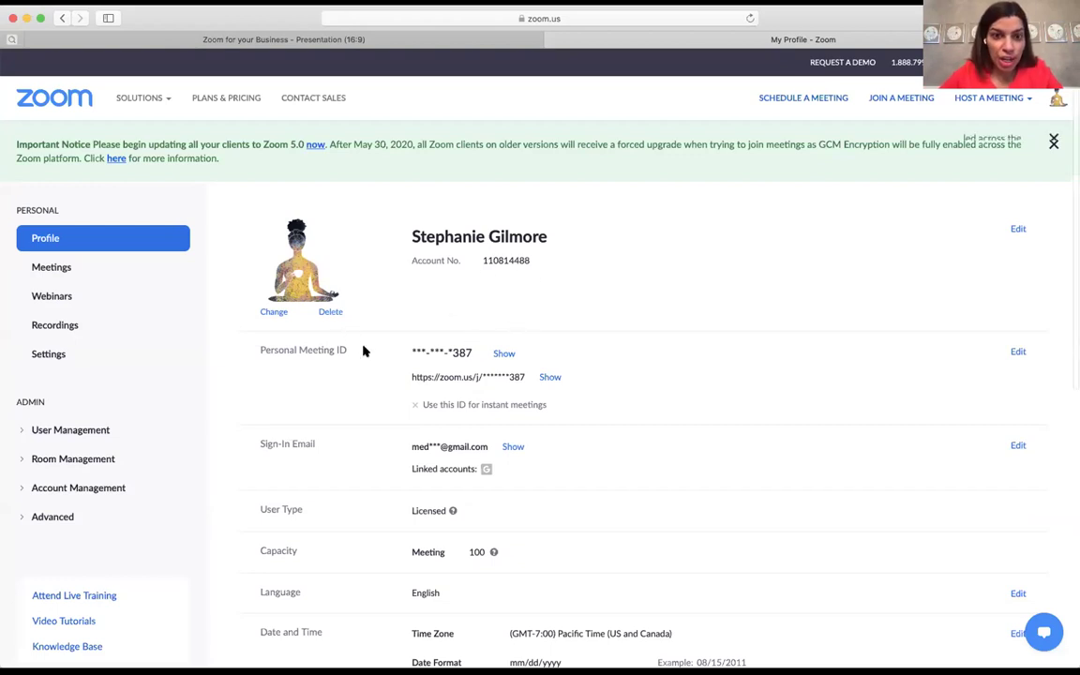
pyautogui.scroll(-3, 364, 352)
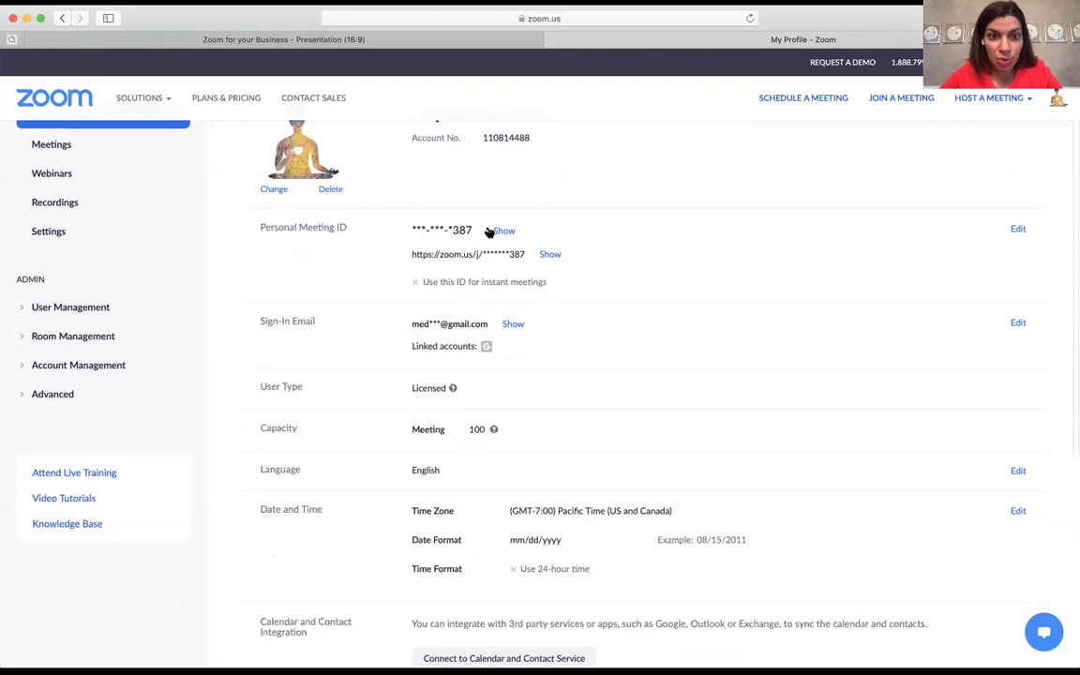
pyautogui.scroll(-2, 493, 338)
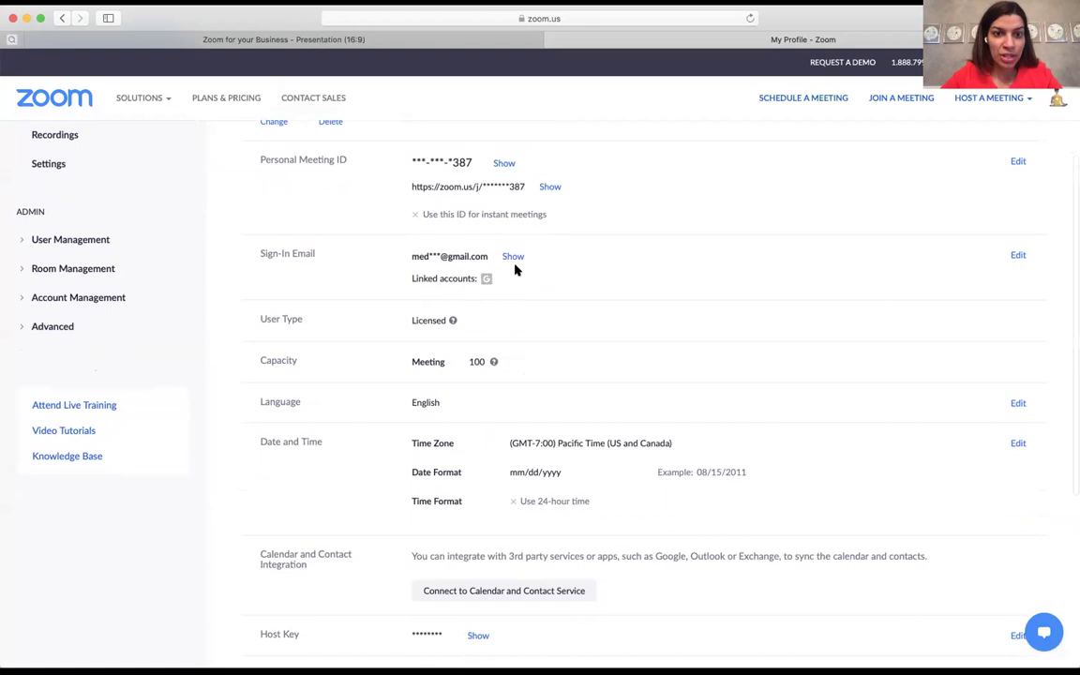
pyautogui.scroll(-3, 514, 270)
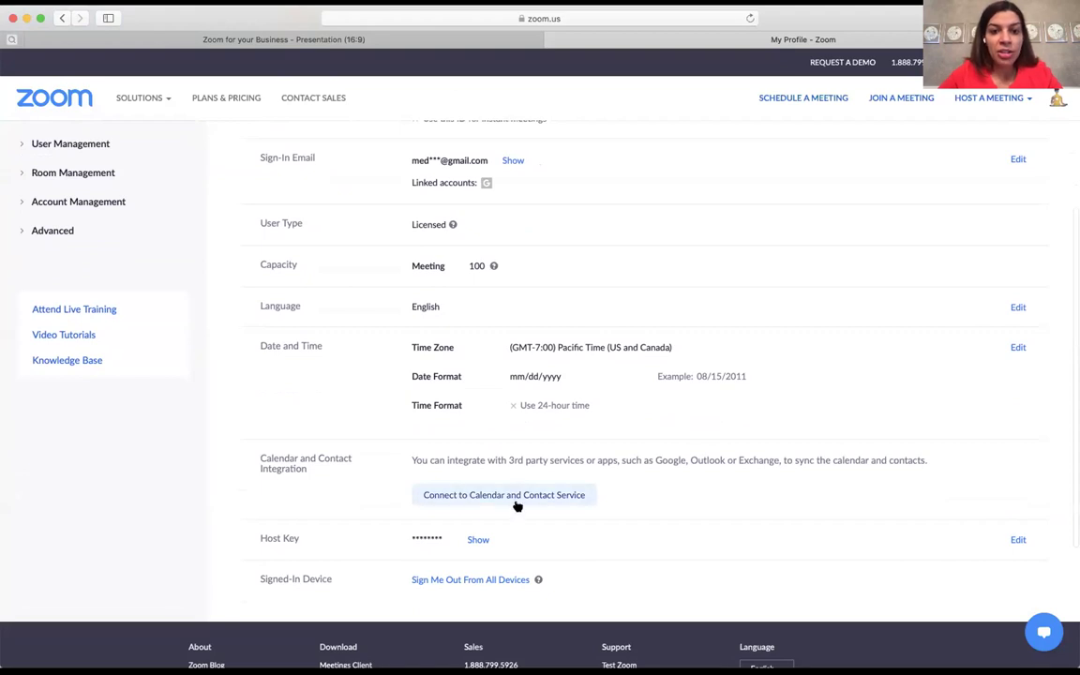
pyautogui.scroll(-1, 236, 320)
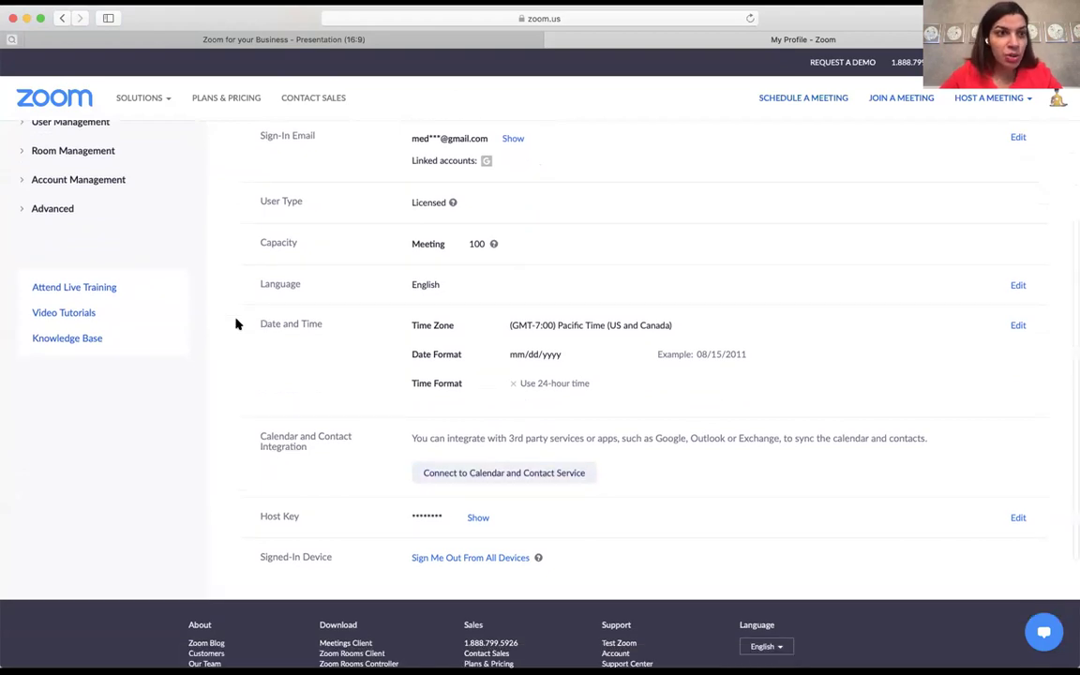
pyautogui.scroll(2, 236, 324)
pyautogui.scroll(5, 72, 176)
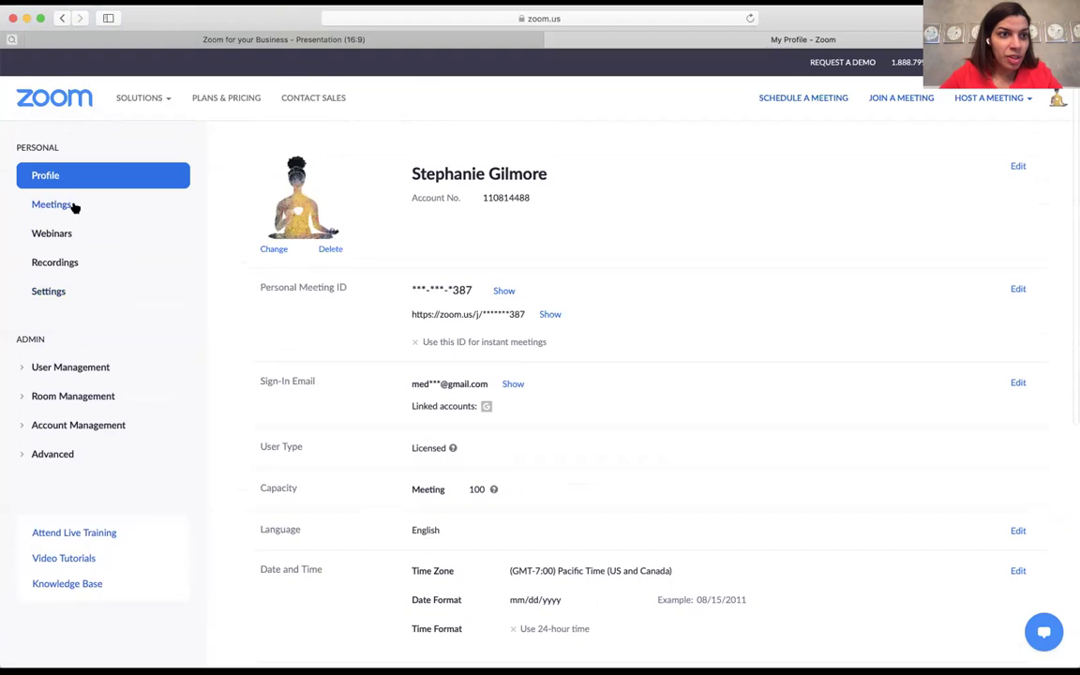
# Step: Return to the Upcoming Meetings list from the Meetings sidebar link
pyautogui.click(72, 208)
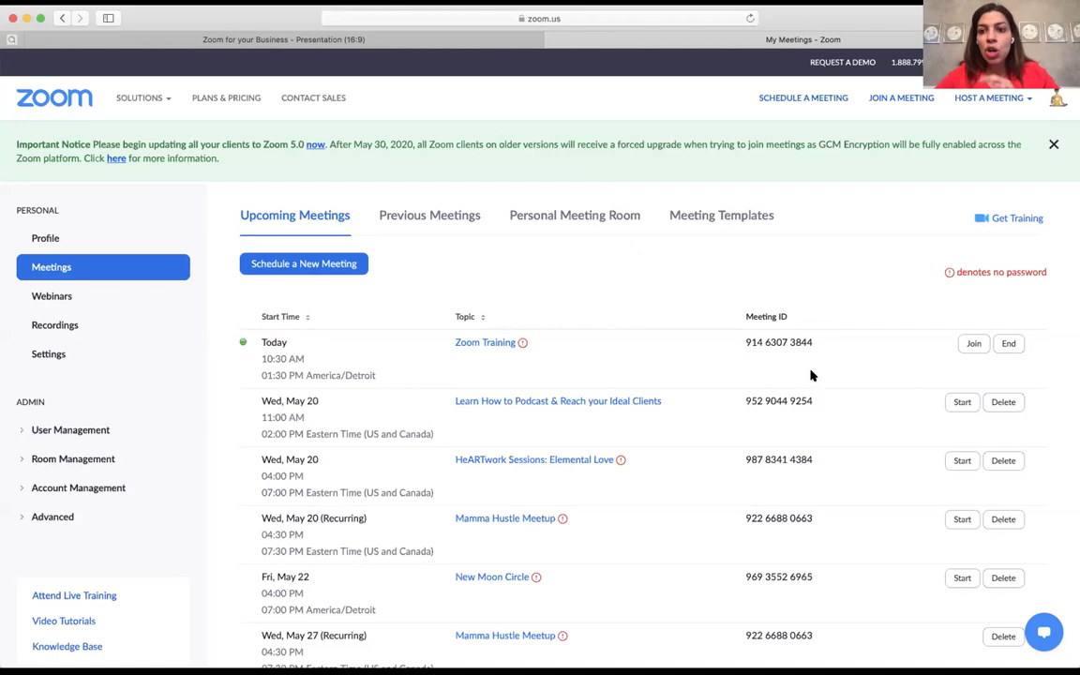
# Step: Open the details page of the 'Learn How to Podcast & Reach your Ideal Clients' meeting
pyautogui.click(495, 402)
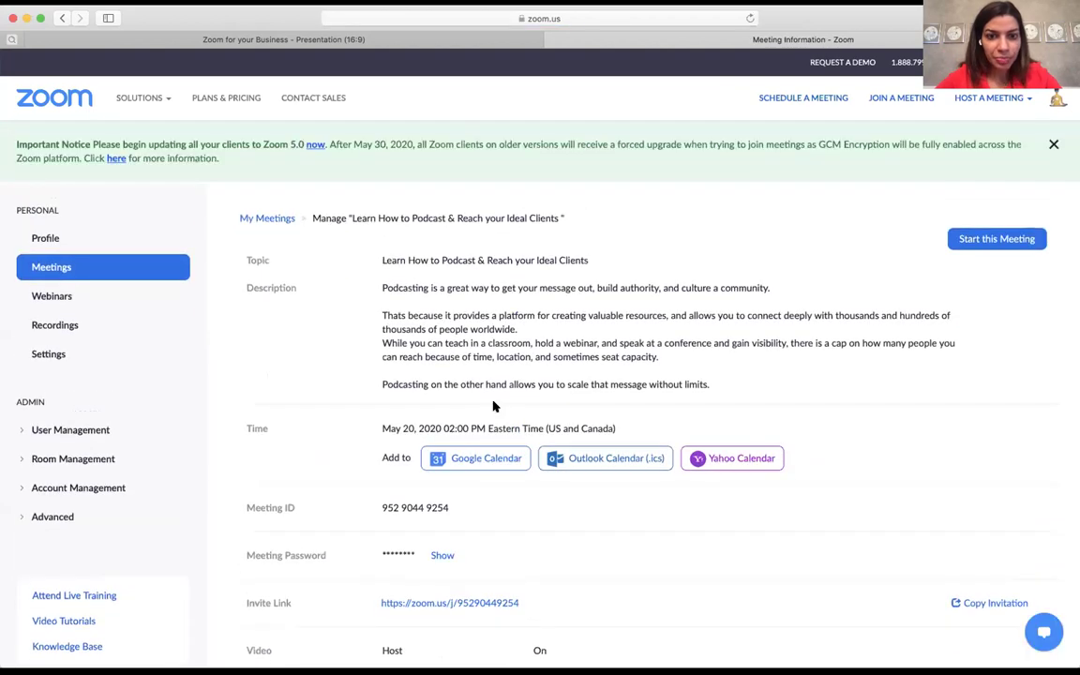
pyautogui.scroll(-5, 495, 405)
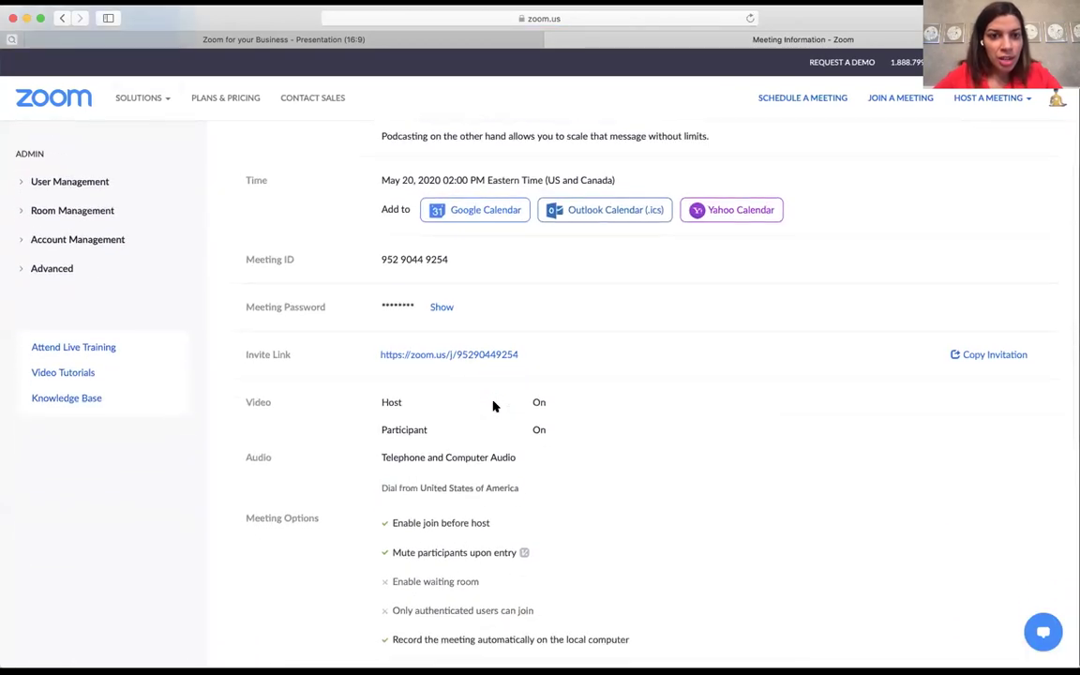
pyautogui.scroll(-1, 656, 375)
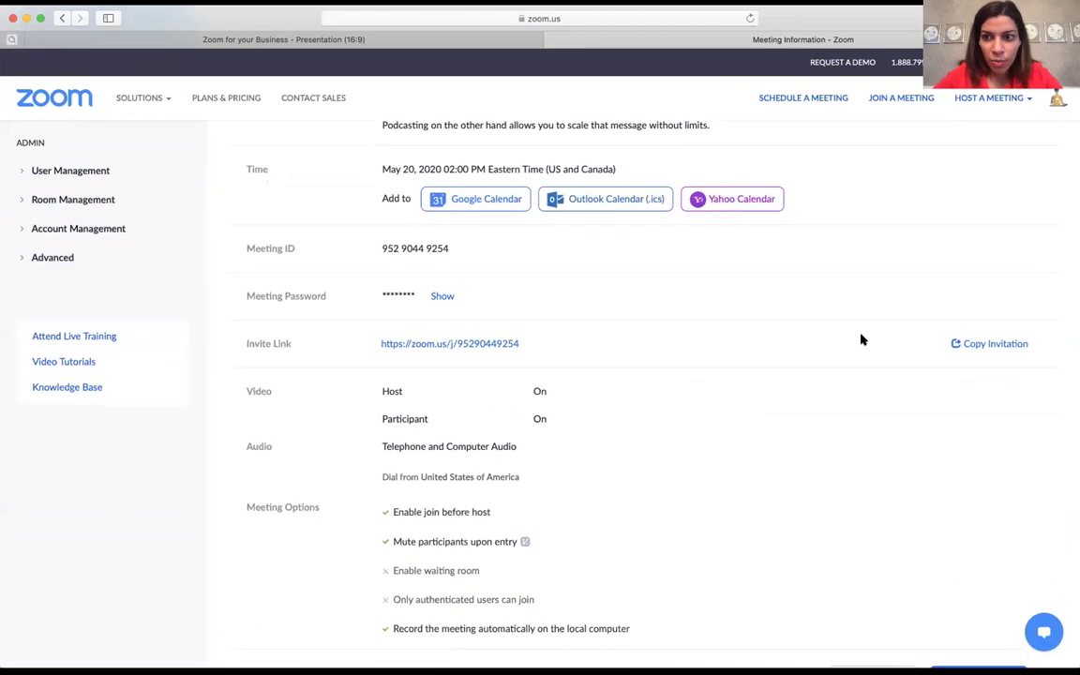
# Step: Show the meeting's invitation text, highlight its password, and close it without copying
pyautogui.click(997, 344)
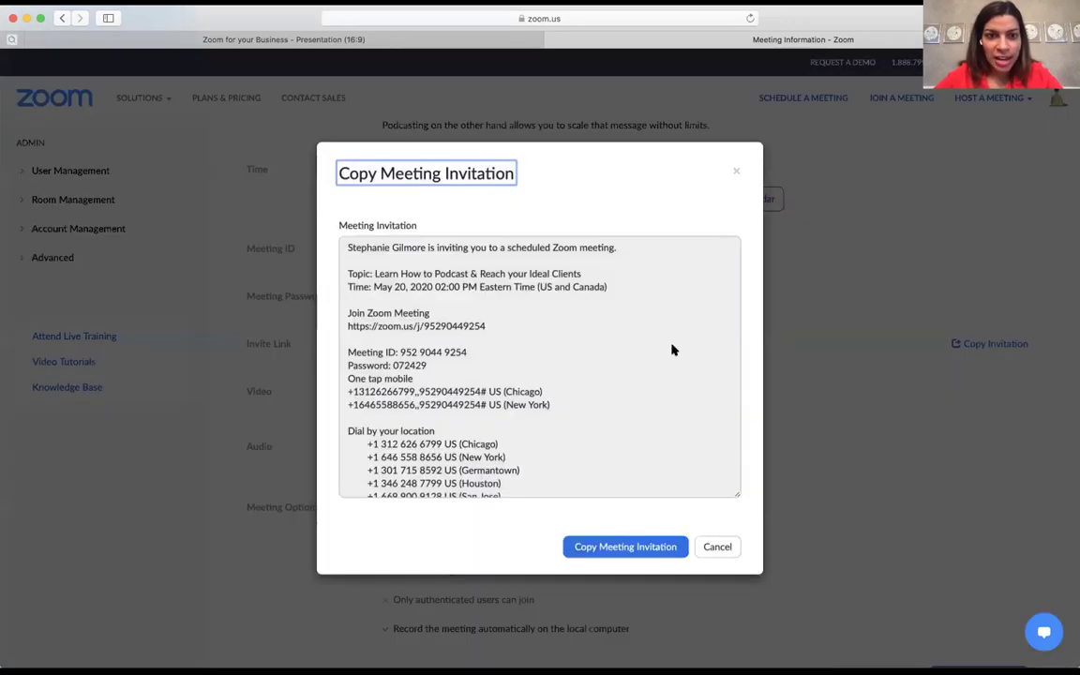
pyautogui.scroll(-3, 647, 352)
pyautogui.scroll(3, 642, 354)
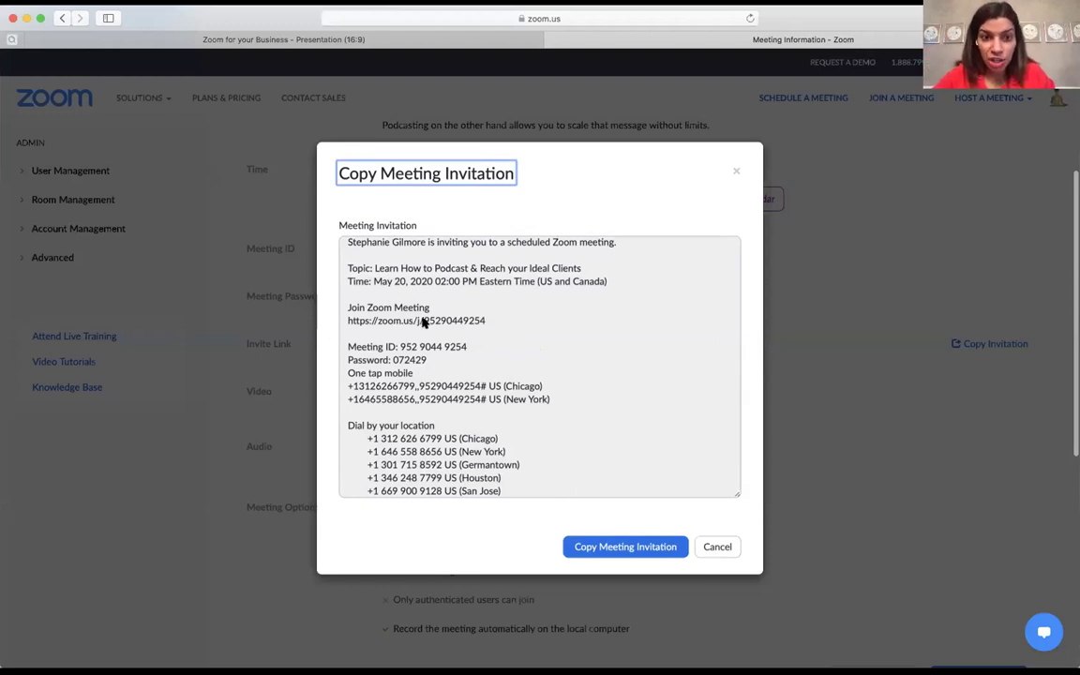
pyautogui.scroll(-2, 477, 321)
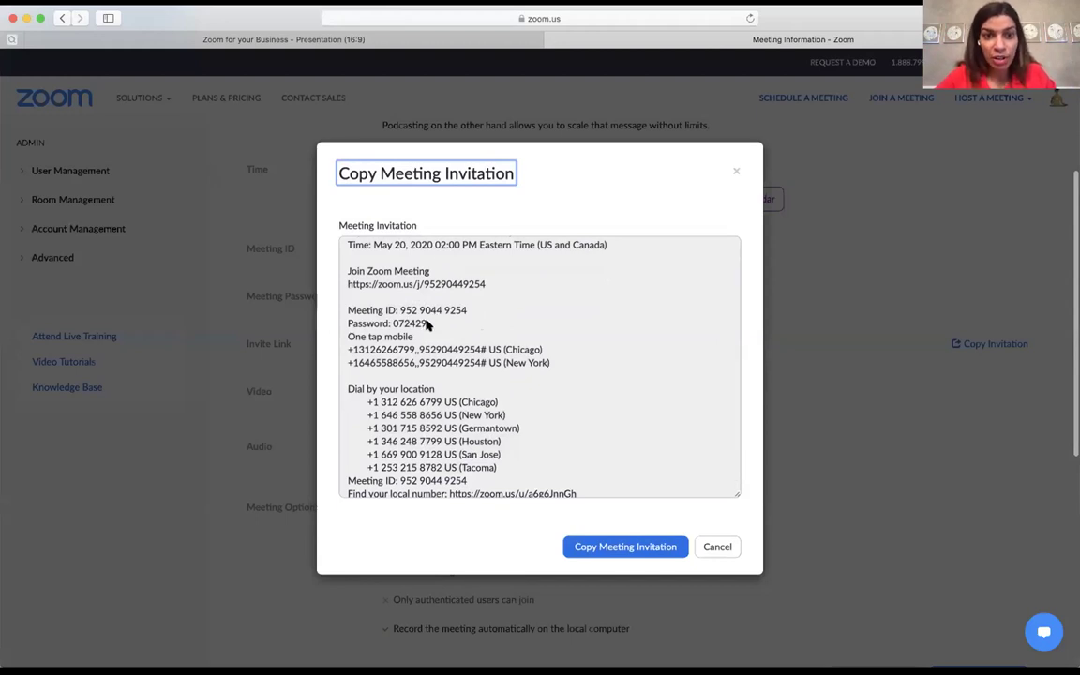
pyautogui.moveTo(426, 324); pyautogui.dragTo(391, 323)
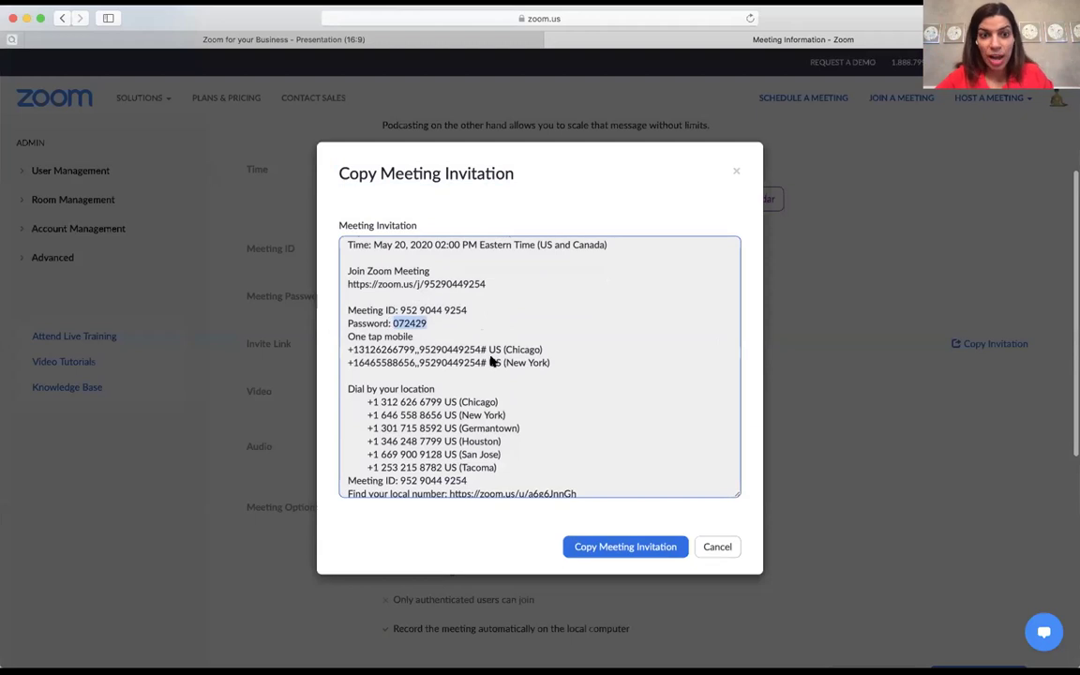
pyautogui.scroll(-1, 589, 408)
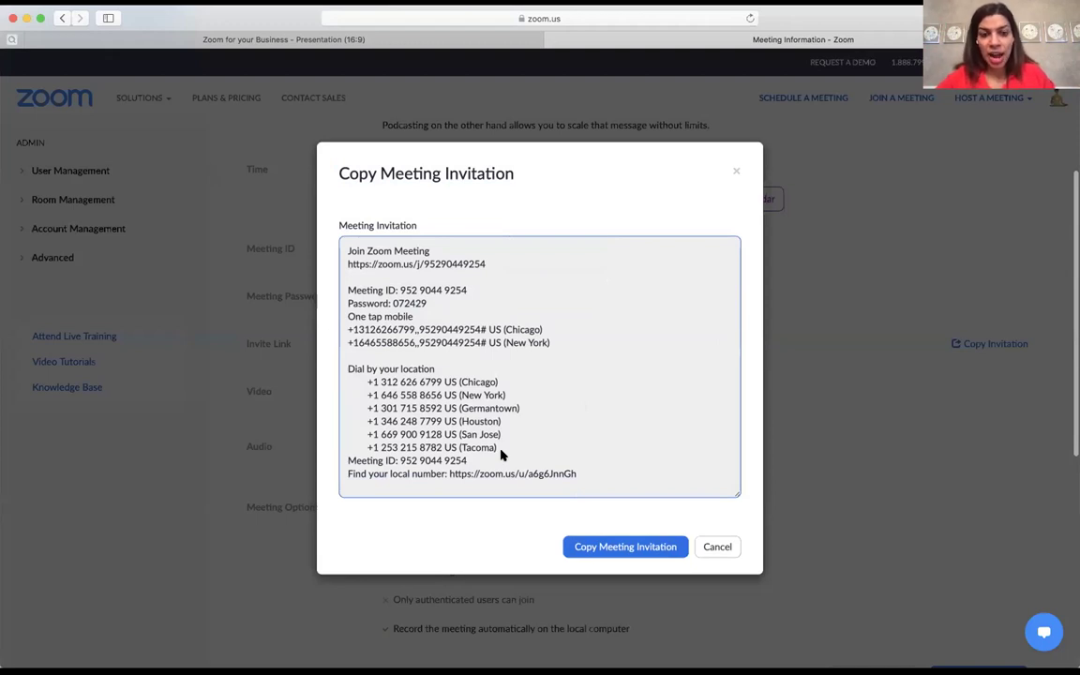
pyautogui.click(736, 172)
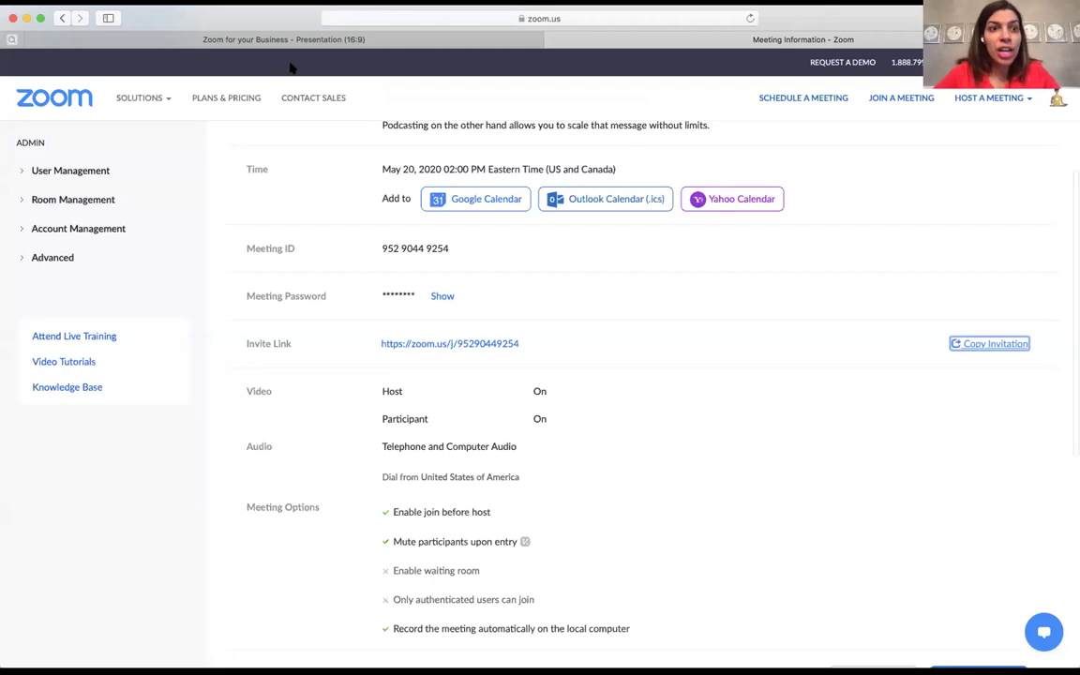
# Step: Visit plans and pricing, return, check the Profile page, then go back to Upcoming Meetings
pyautogui.click(235, 100)
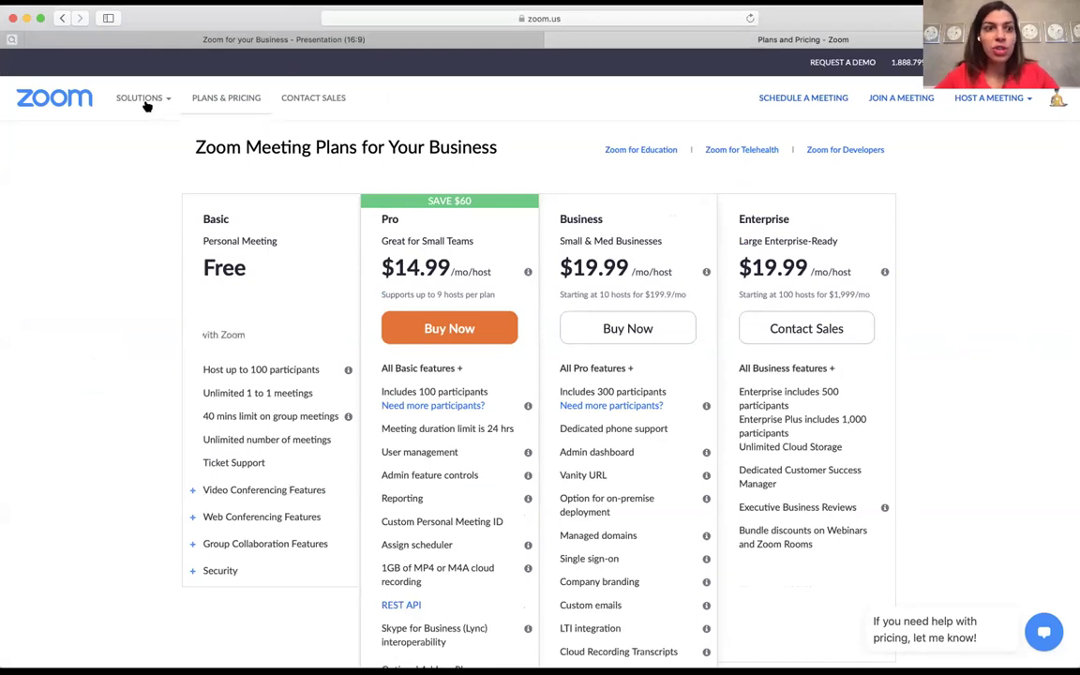
pyautogui.click(61, 19)
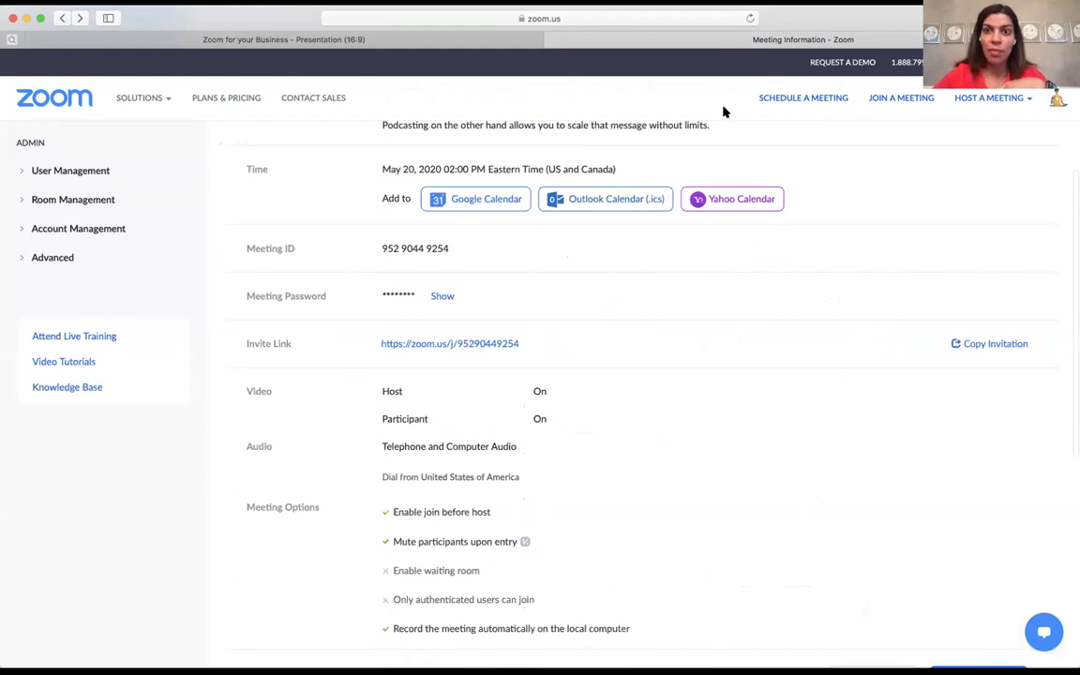
pyautogui.scroll(5, 644, 282)
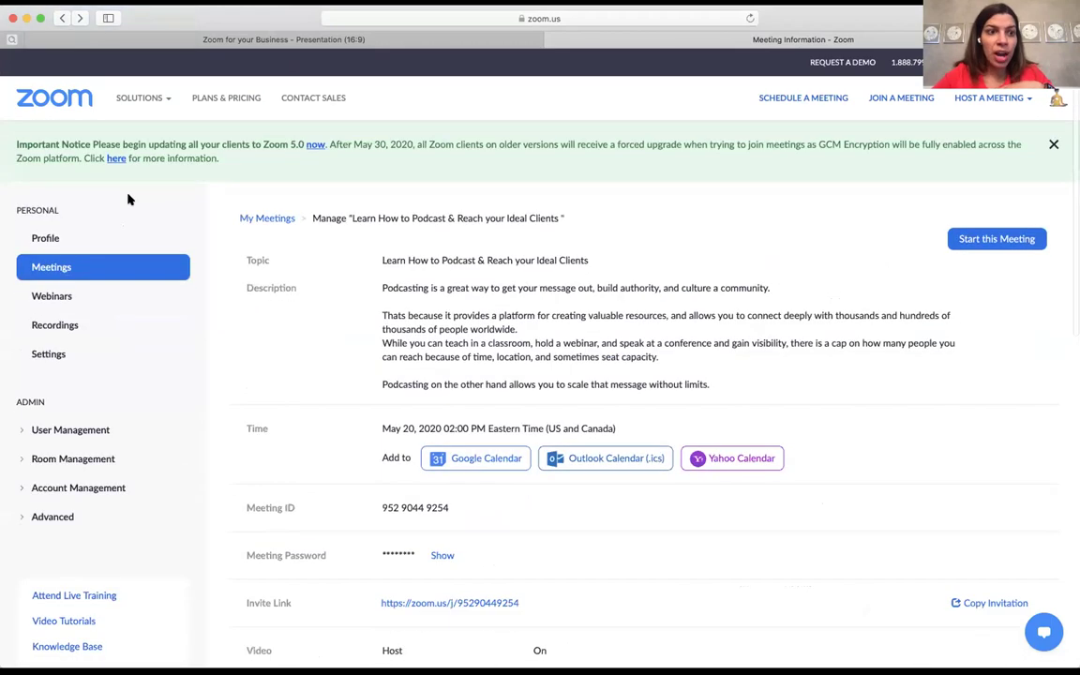
pyautogui.click(58, 232)
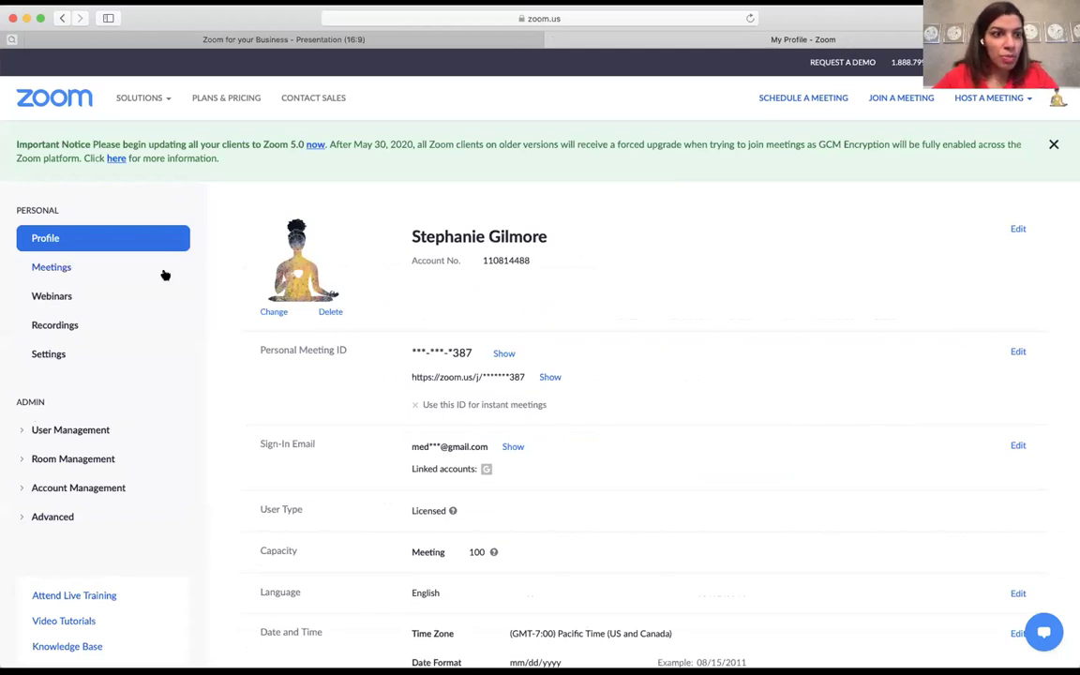
pyautogui.click(105, 271)
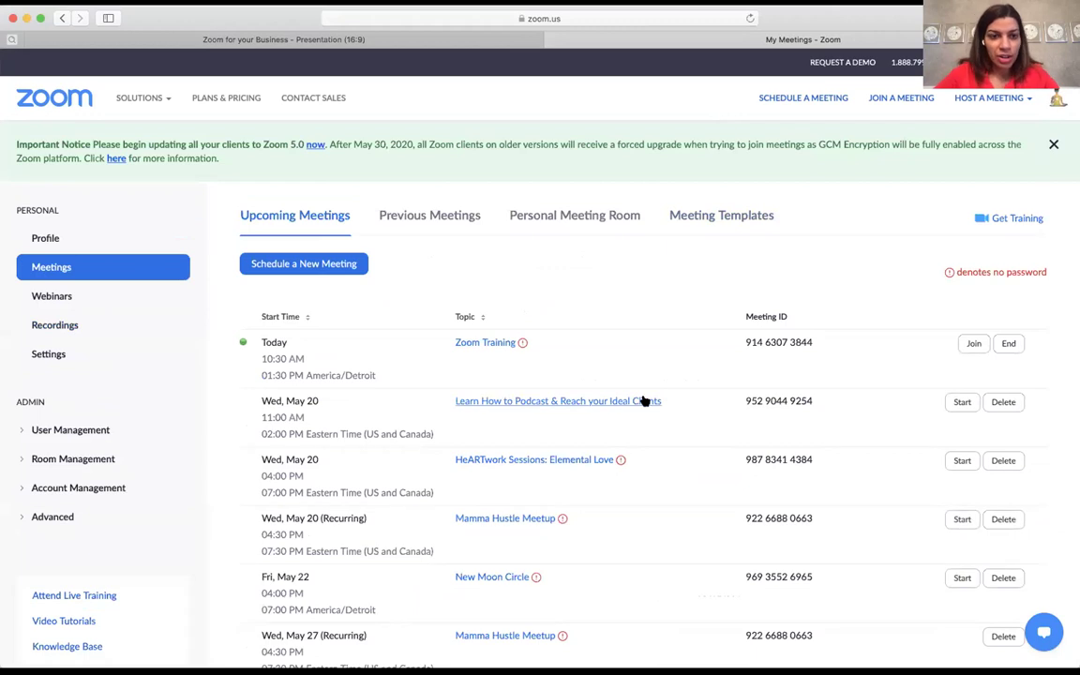
# Step: Start a new meeting titled My Meeting and close the template list without choosing one
pyautogui.click(348, 265)
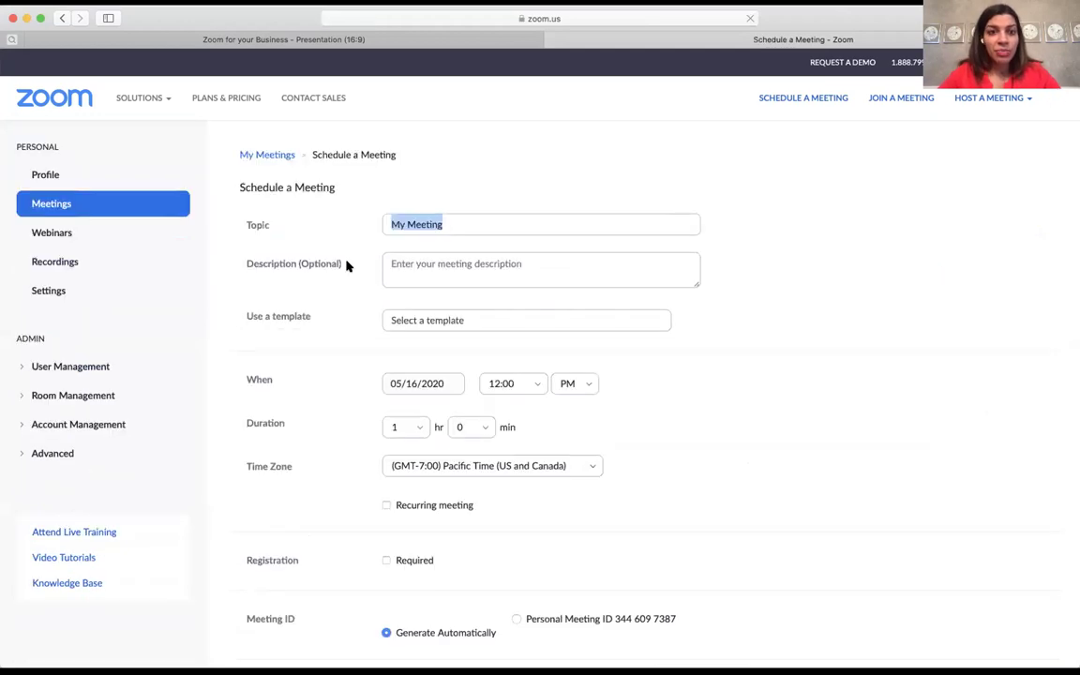
pyautogui.scroll(-2, 535, 319)
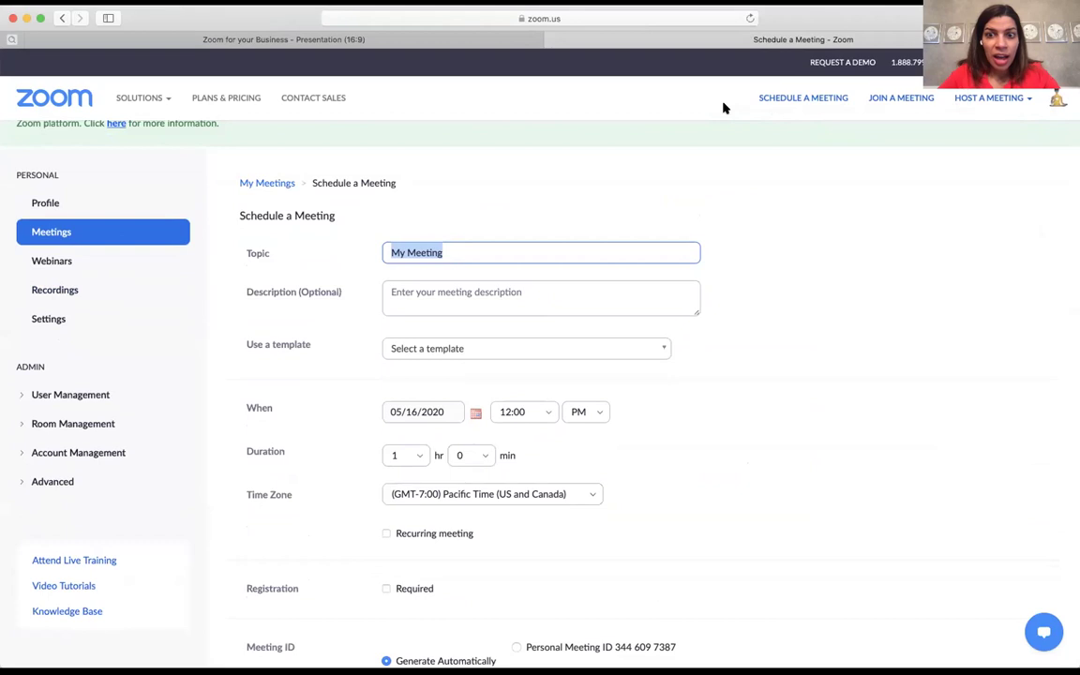
pyautogui.click(535, 306)
pyautogui.scroll(-1, 535, 310)
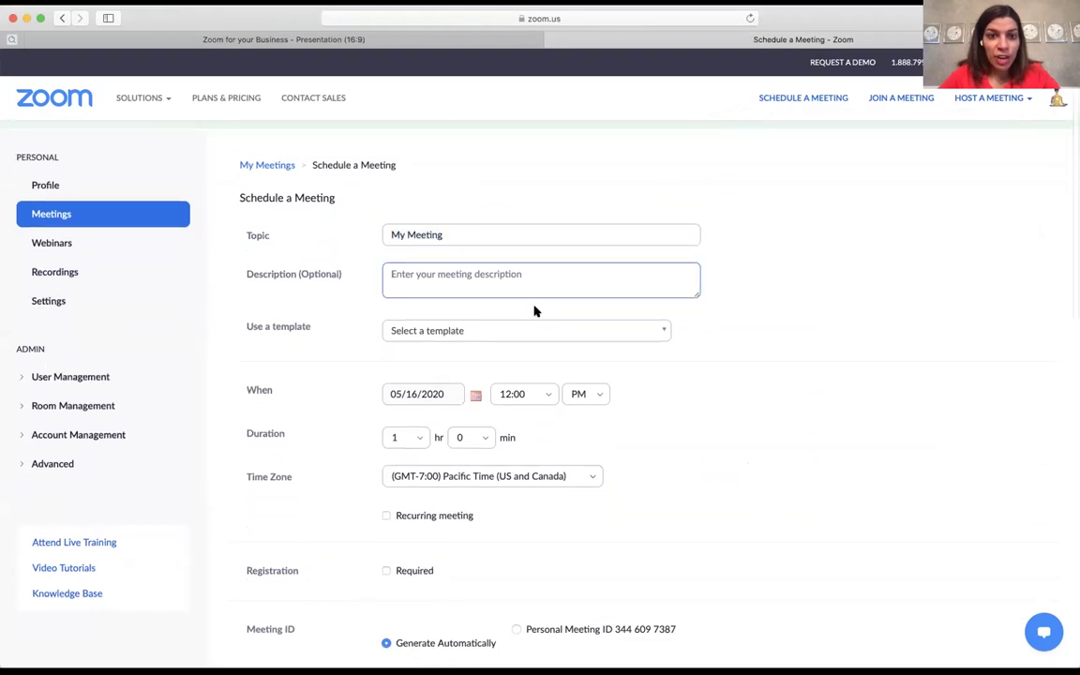
pyautogui.click(536, 322)
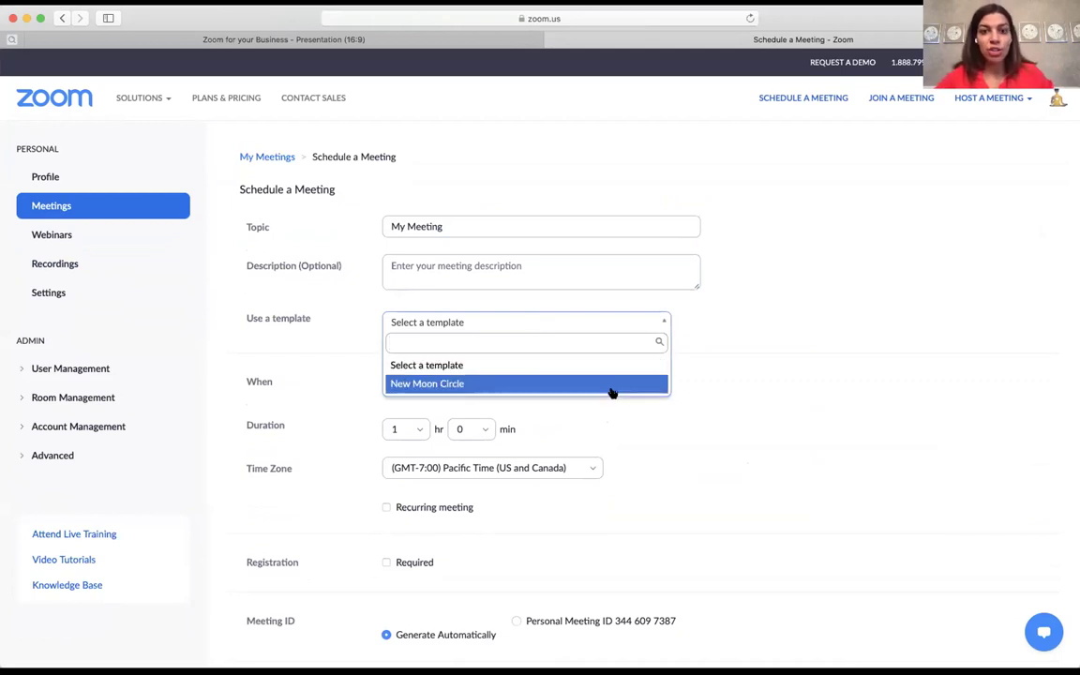
pyautogui.click(899, 367)
pyautogui.scroll(-5, 899, 367)
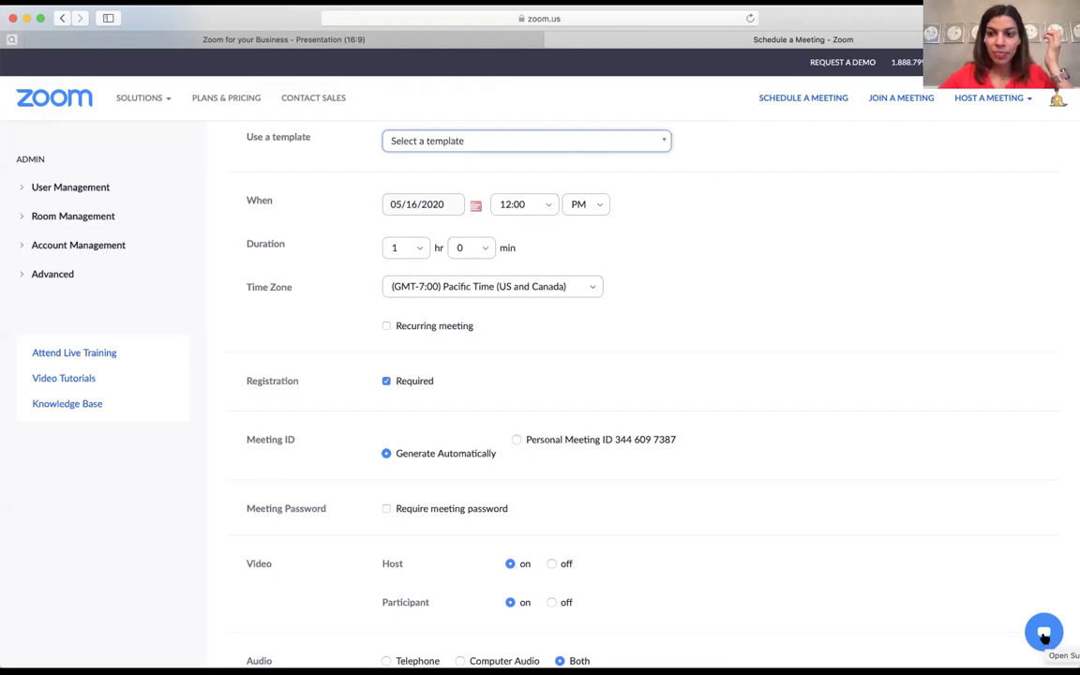
# Step: Keep an auto-generated meeting ID and no meeting password after trying the alternatives
pyautogui.scroll(-2, 967, 545)
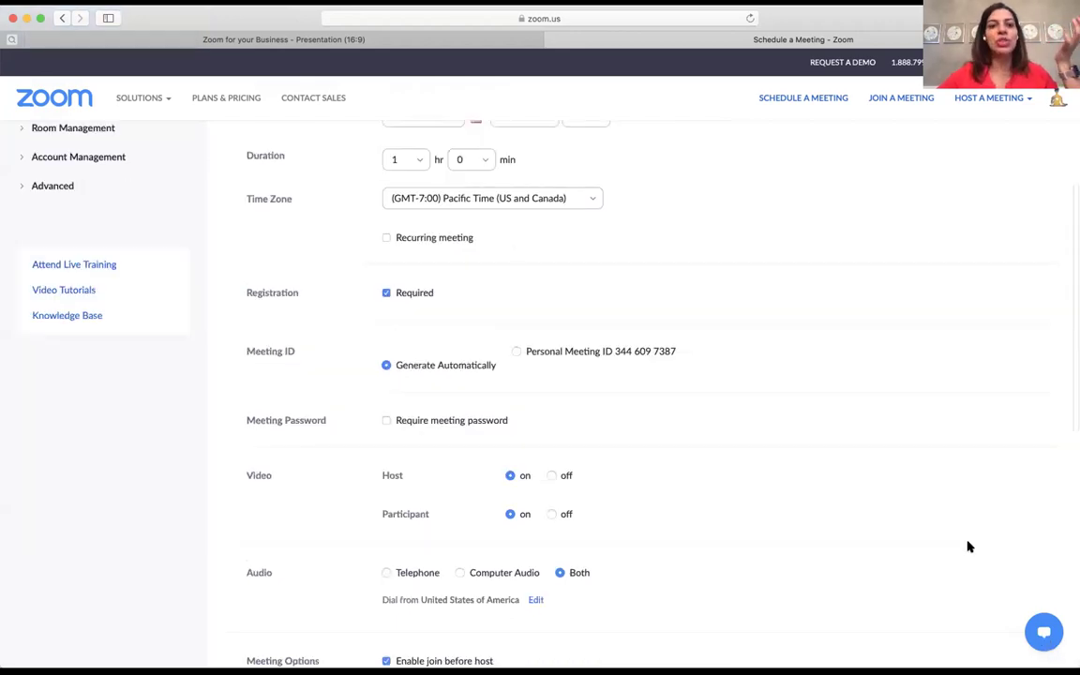
pyautogui.scroll(-2, 968, 546)
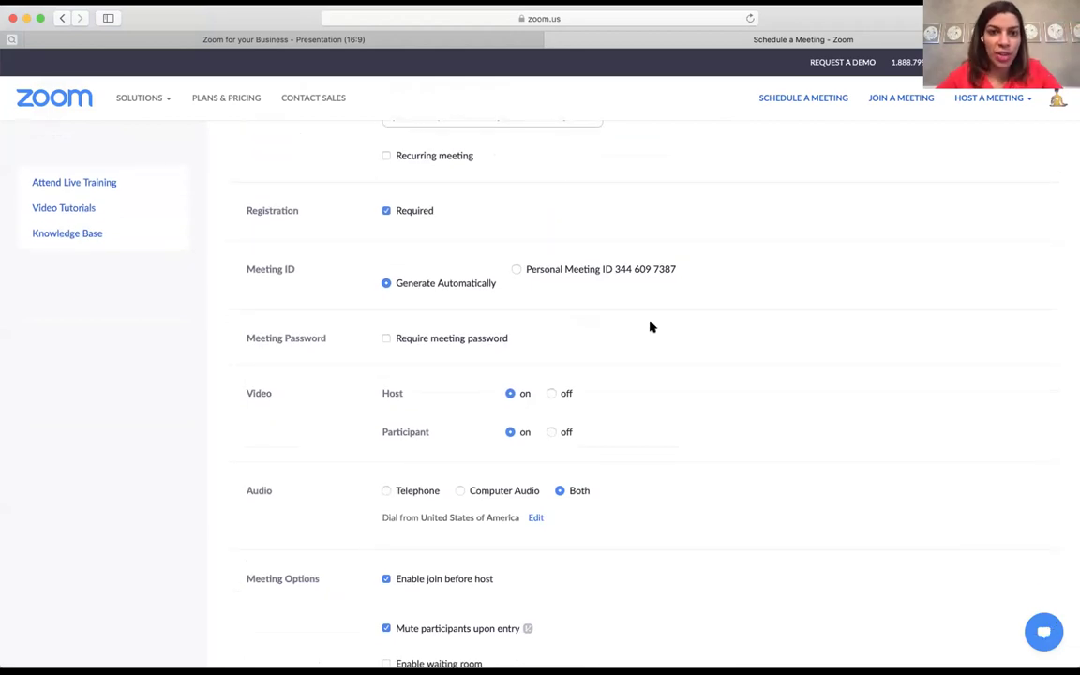
pyautogui.click(520, 269)
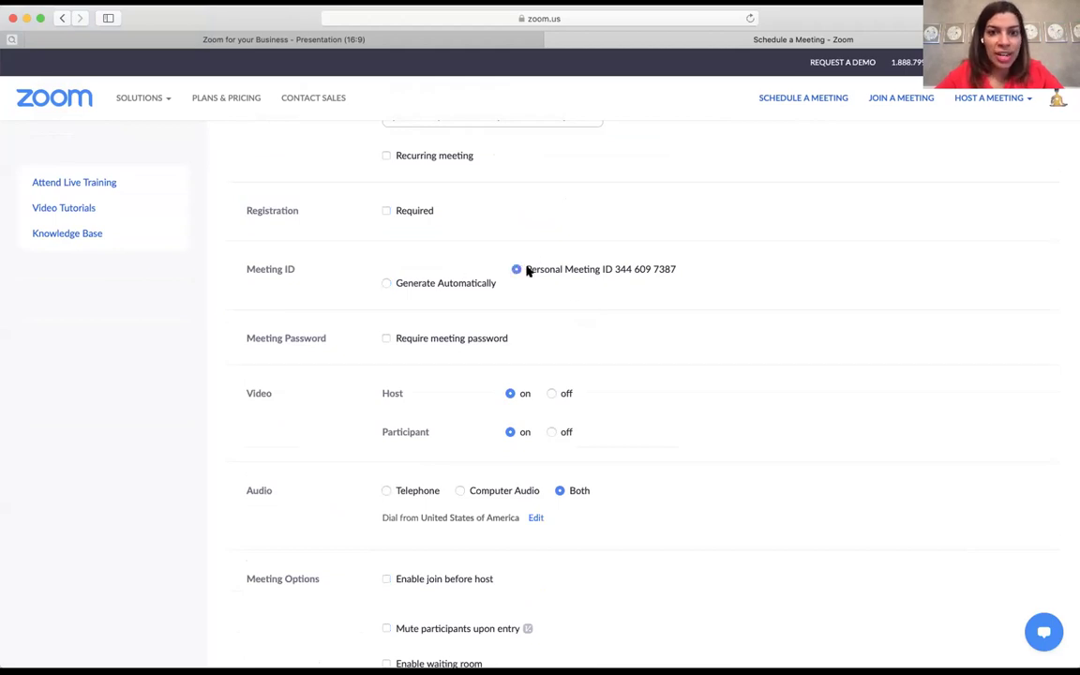
pyautogui.click(386, 283)
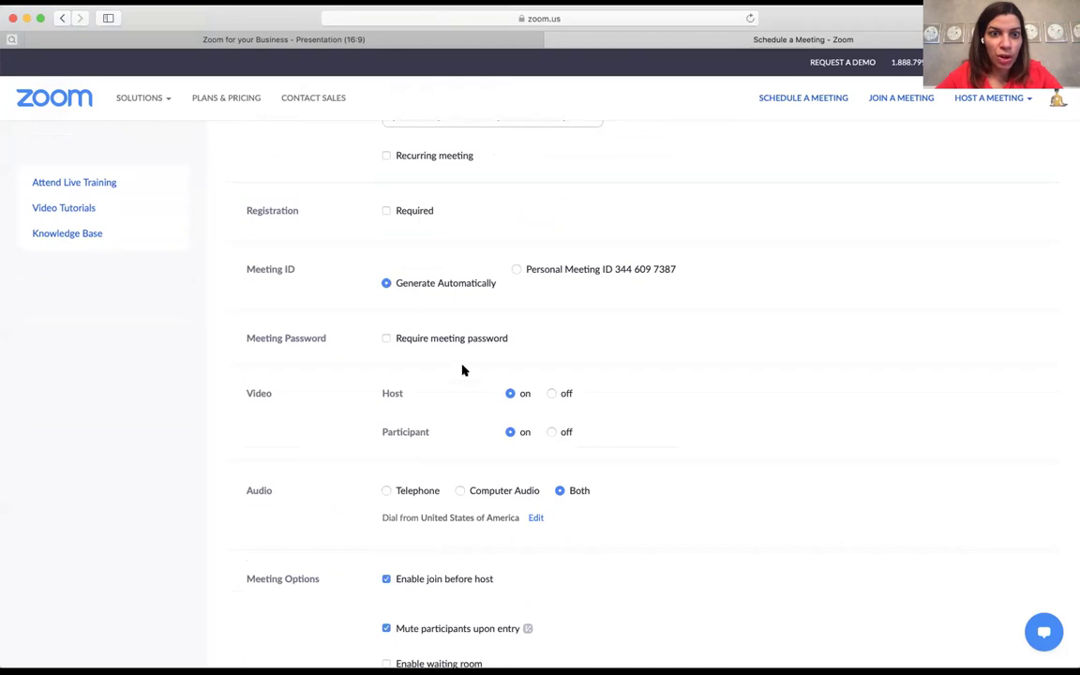
pyautogui.scroll(-3, 462, 370)
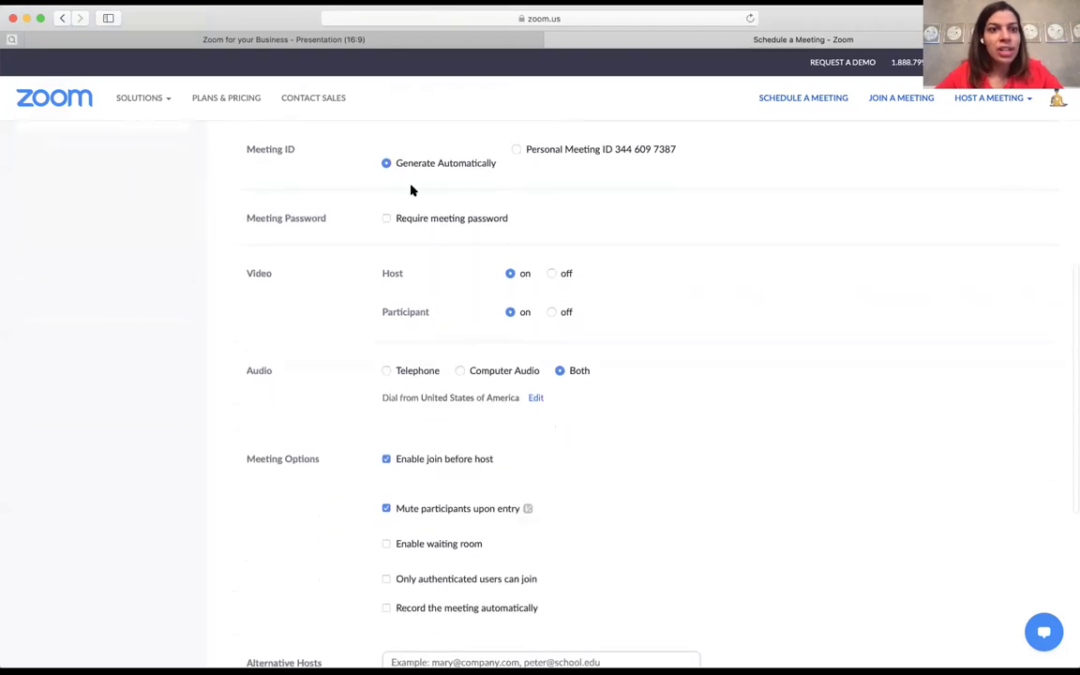
pyautogui.click(386, 219)
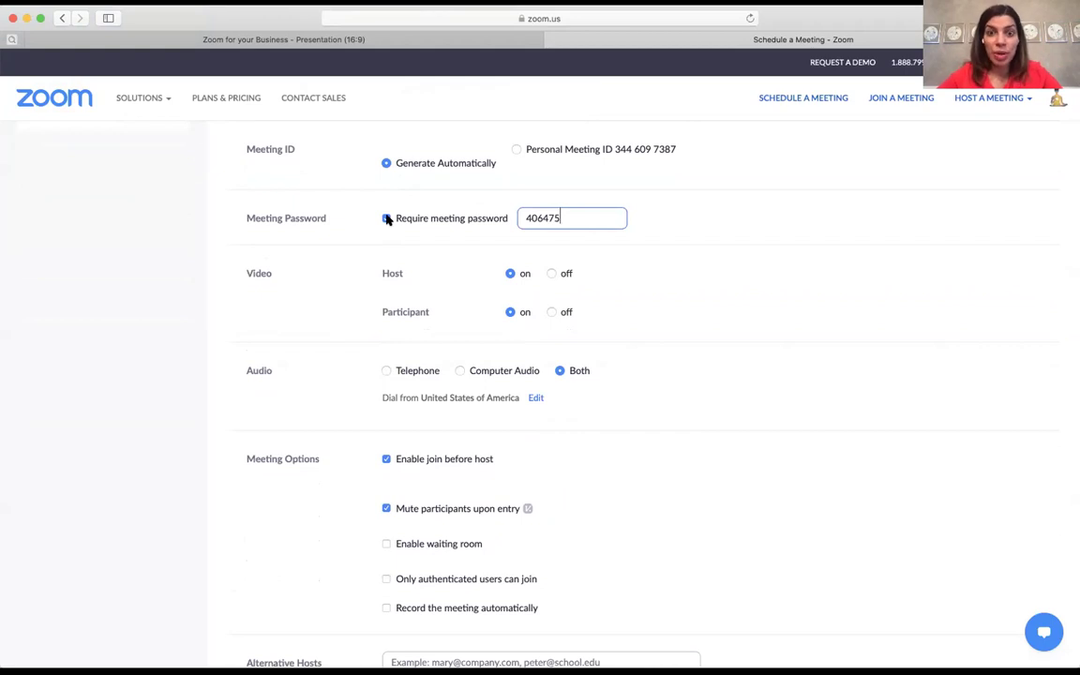
pyautogui.click(386, 218)
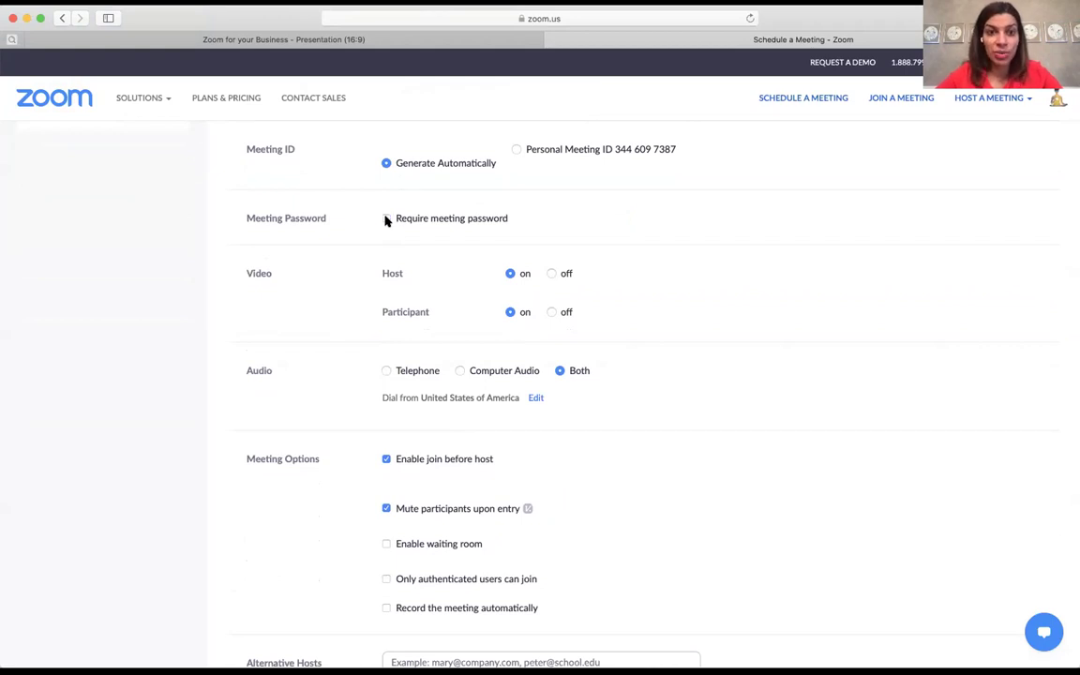
pyautogui.scroll(-3, 508, 311)
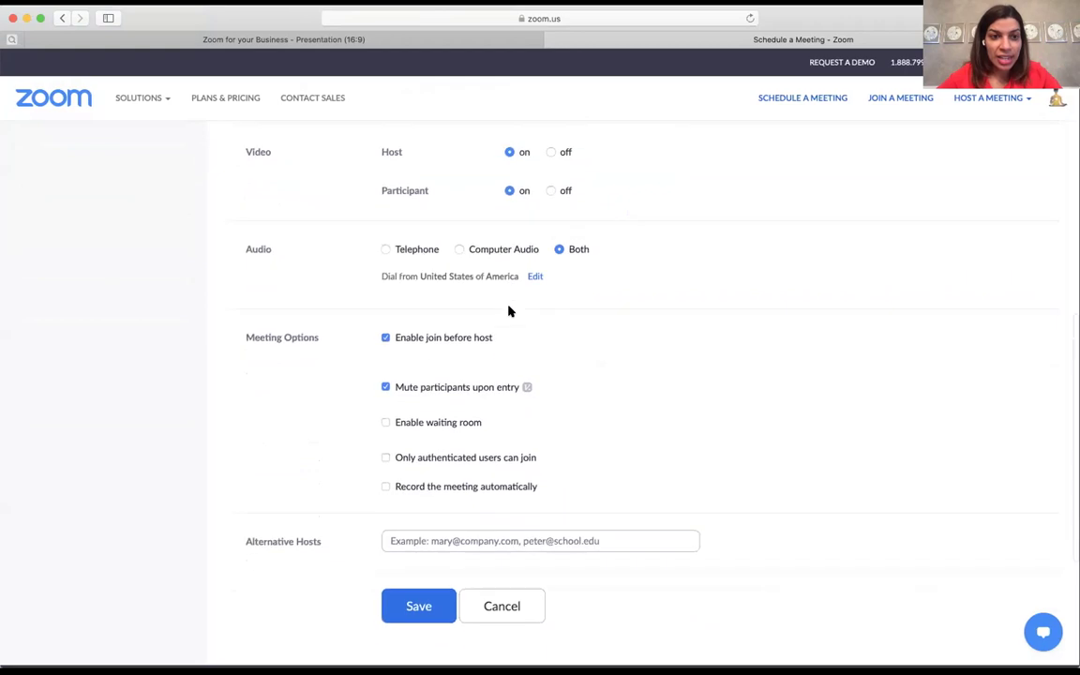
# Step: Keep join before host on, enable the waiting room, and start on Alternative Hosts
pyautogui.click(386, 339)
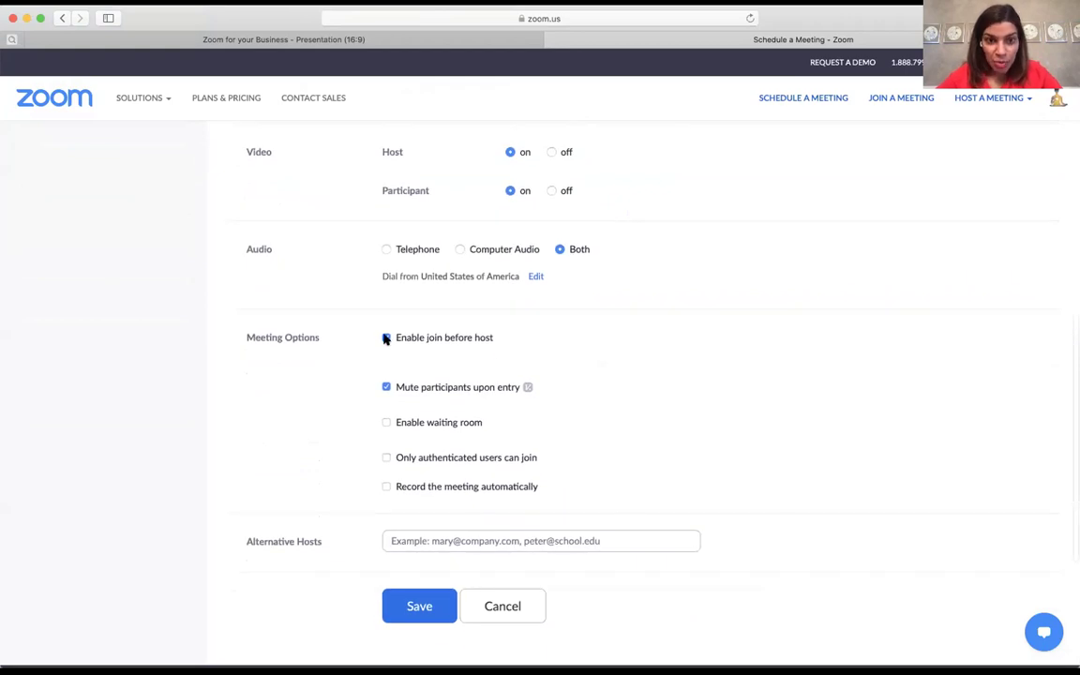
pyautogui.click(385, 338)
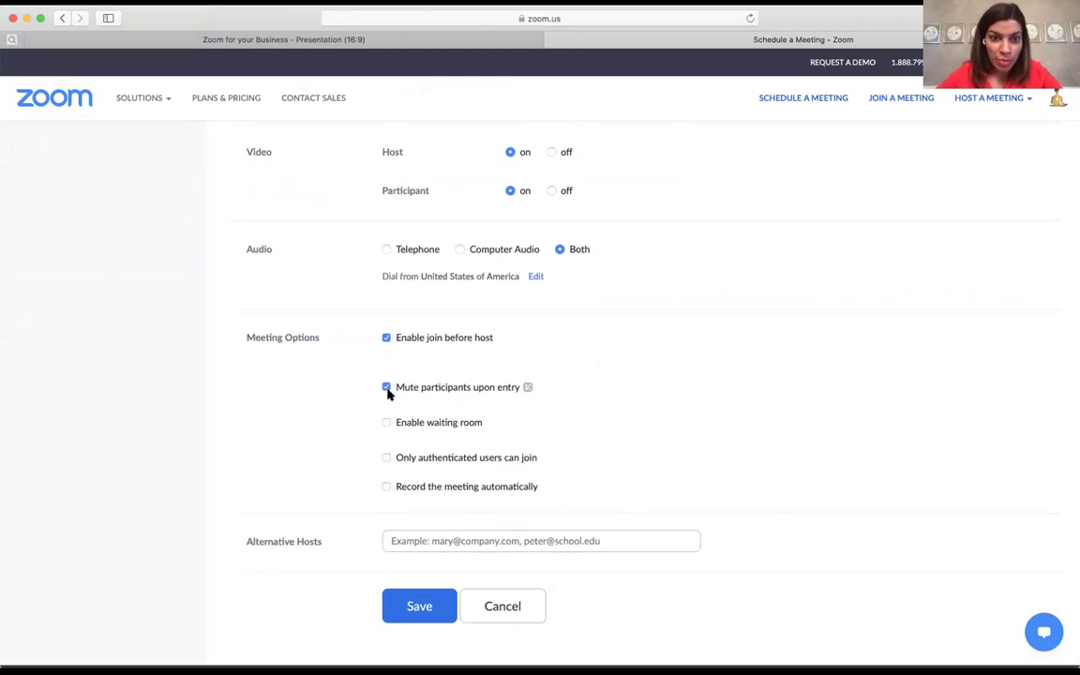
pyautogui.click(386, 422)
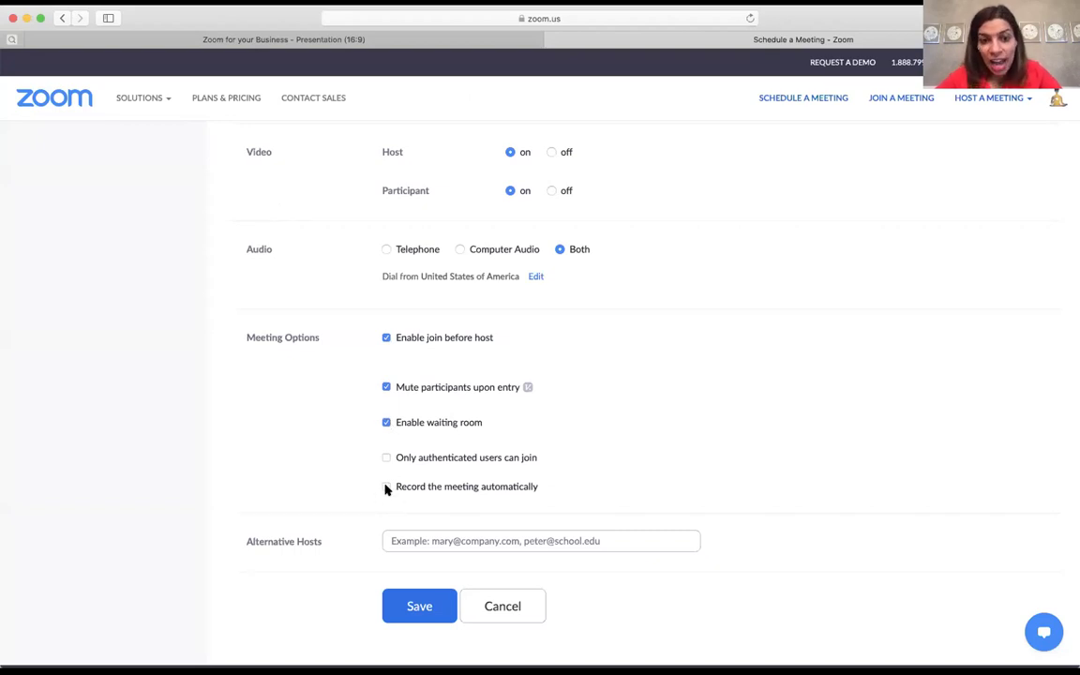
pyautogui.scroll(-1, 385, 488)
pyautogui.scroll(-2, 385, 489)
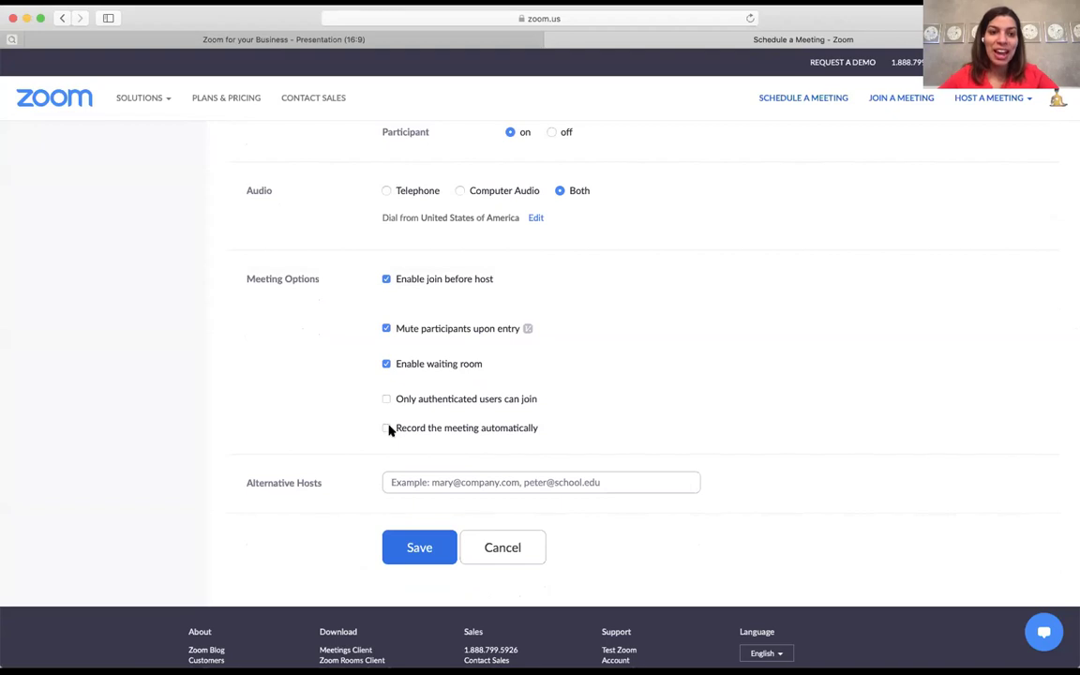
pyautogui.click(458, 483)
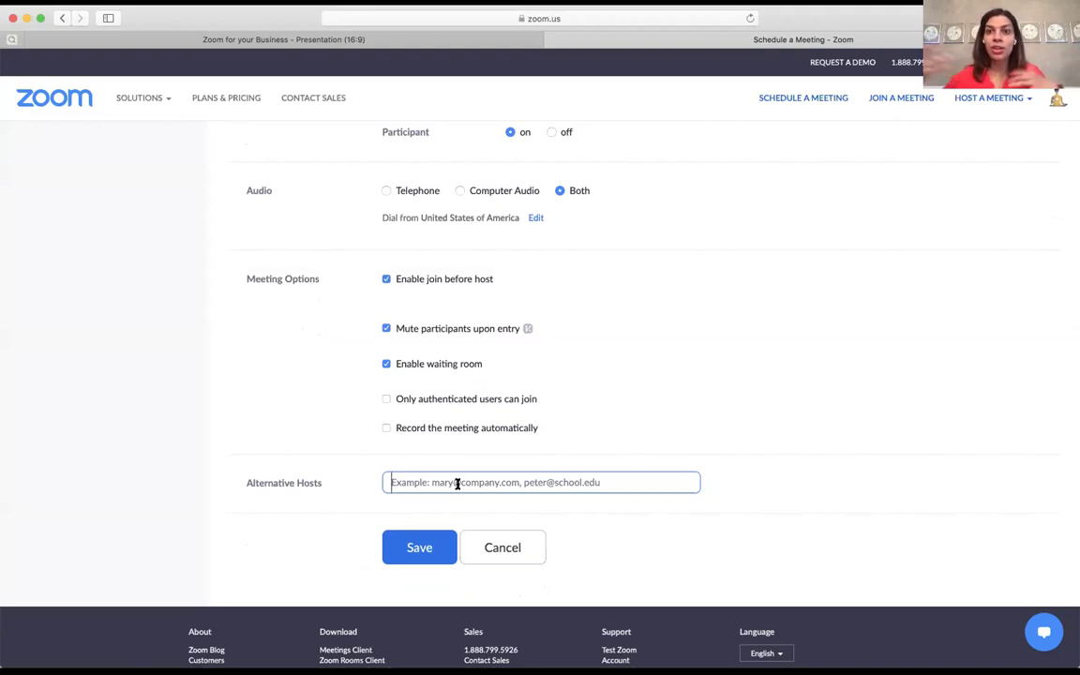
# Step: Save the new meeting's settings, retrying the Save button once
pyautogui.click(417, 547)
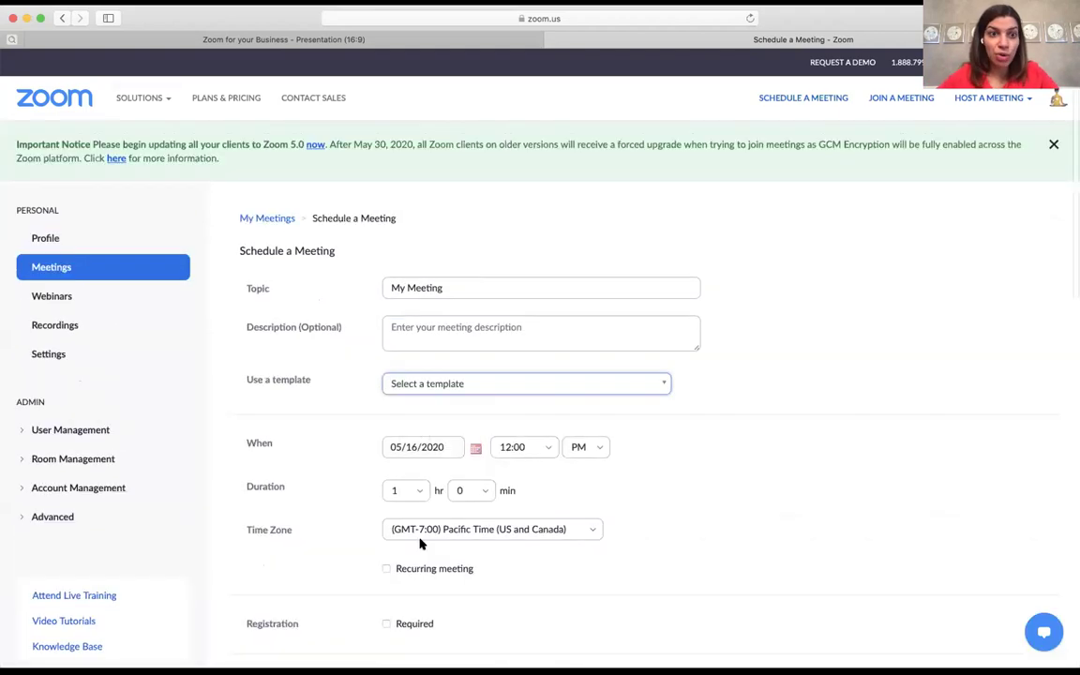
pyautogui.scroll(-10, 421, 544)
pyautogui.click(419, 533)
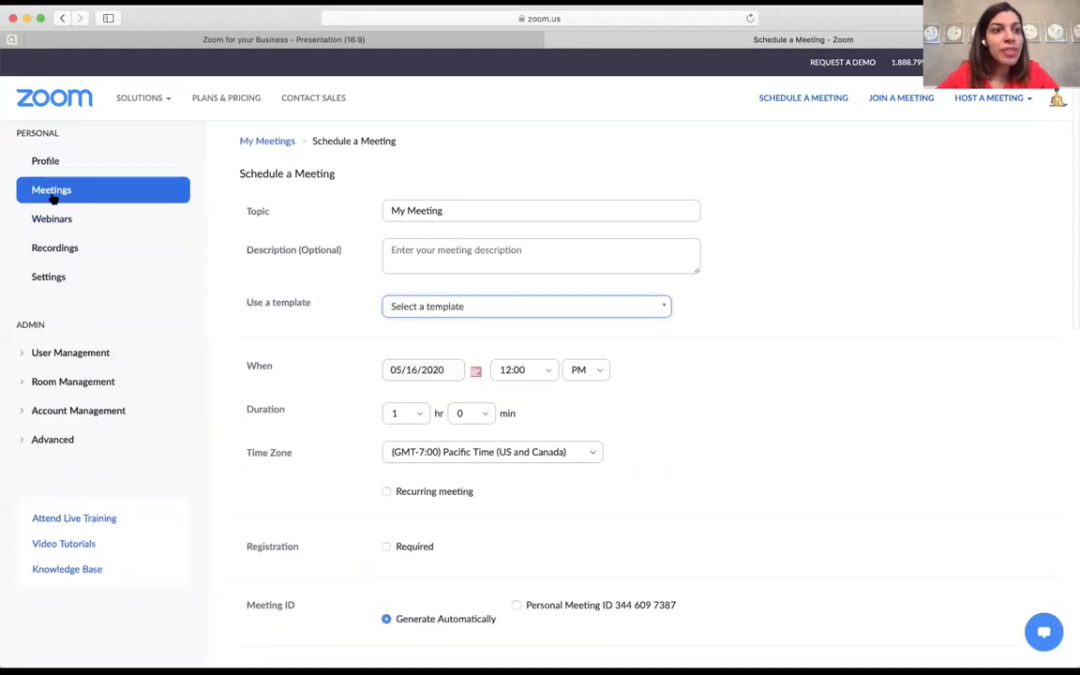
# Step: Go to Meetings, check Previous Meetings, then show the New Moon Circle template under Meeting Templates
pyautogui.click(53, 190)
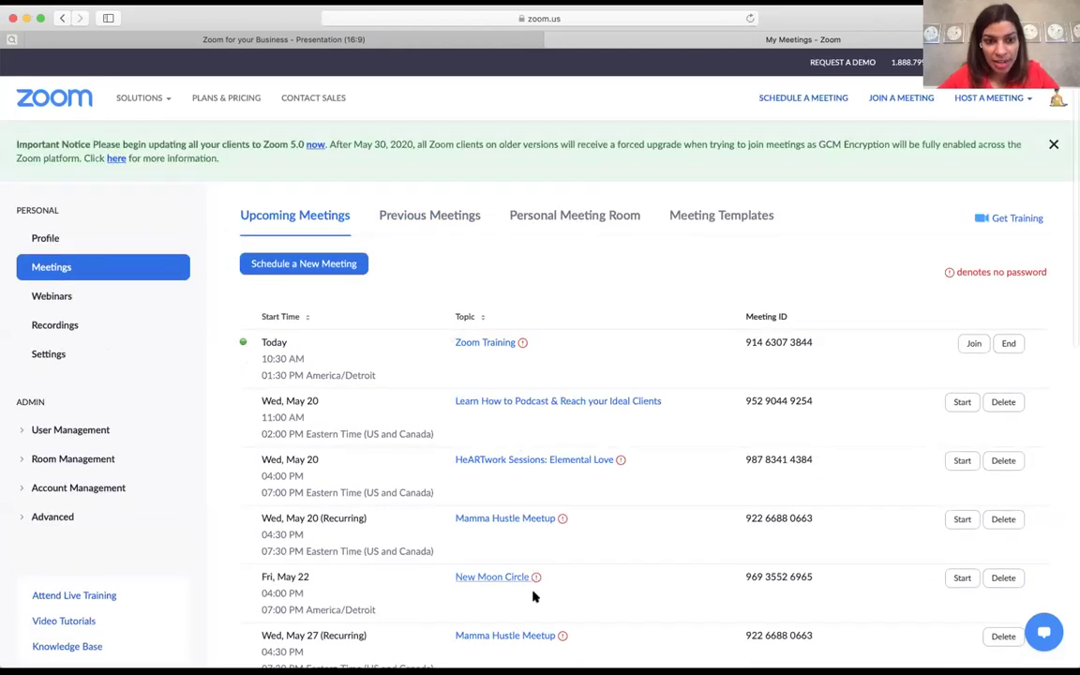
pyautogui.click(460, 214)
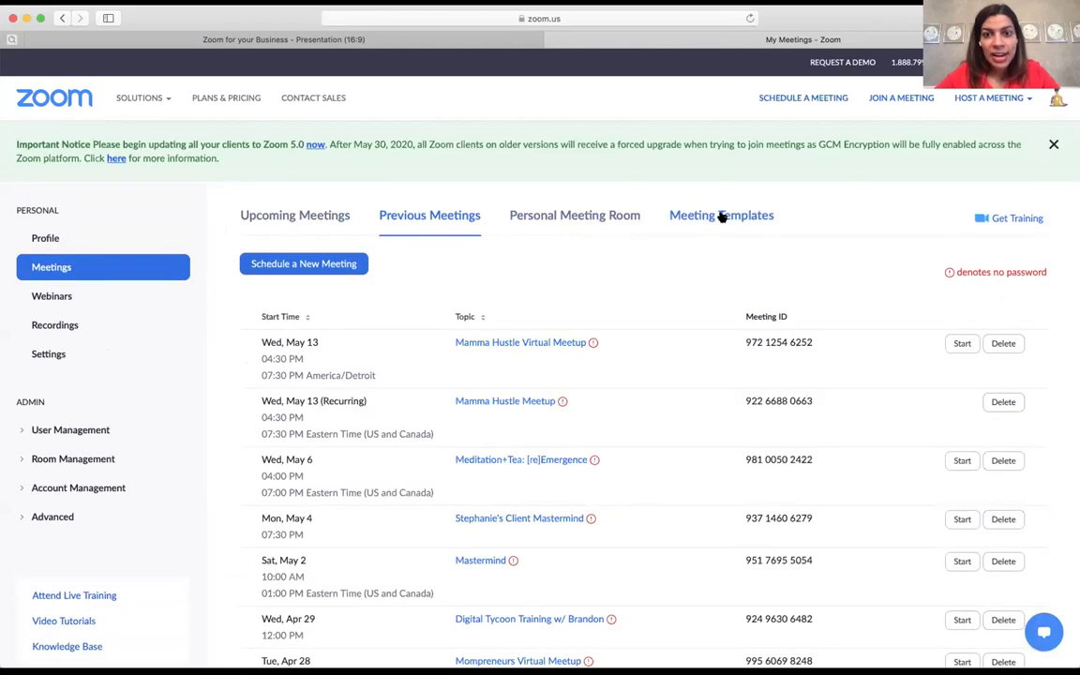
pyautogui.click(722, 216)
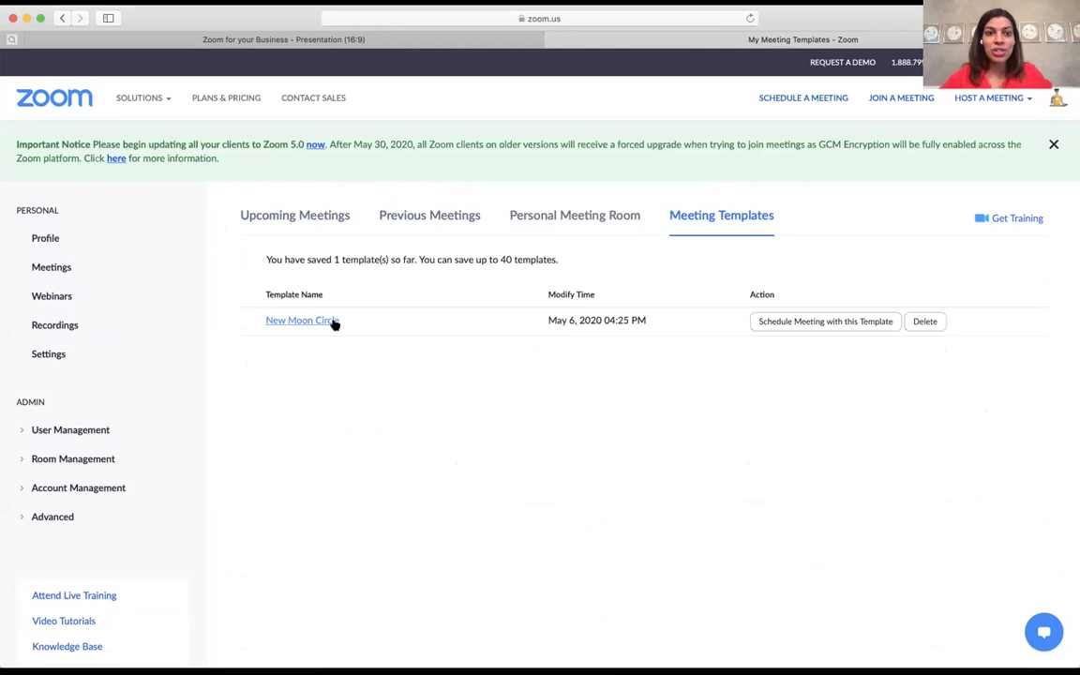
# Step: Open the New Moon Circle template and review its meeting options, Branding and Poll tabs
pyautogui.click(333, 322)
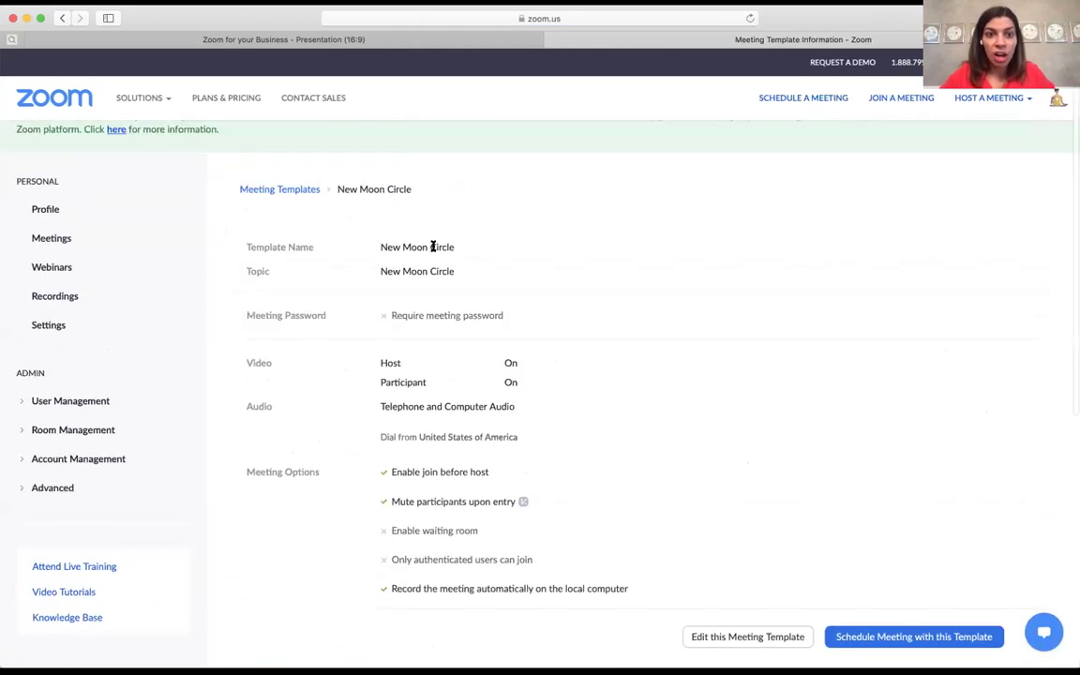
pyautogui.scroll(-2, 467, 382)
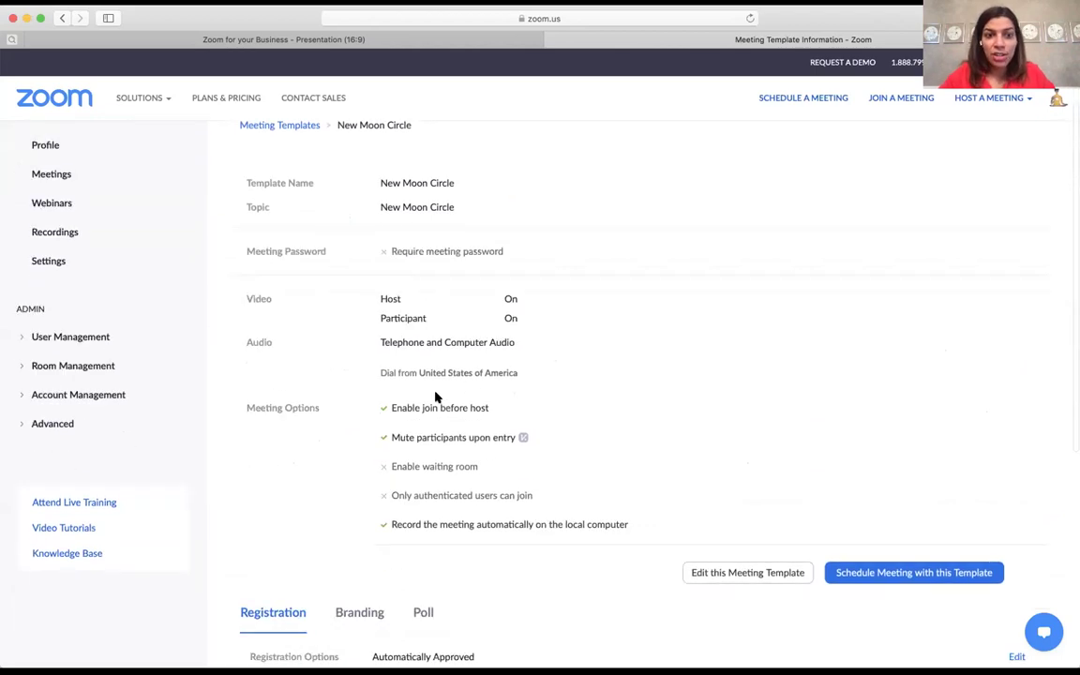
pyautogui.scroll(-6, 448, 478)
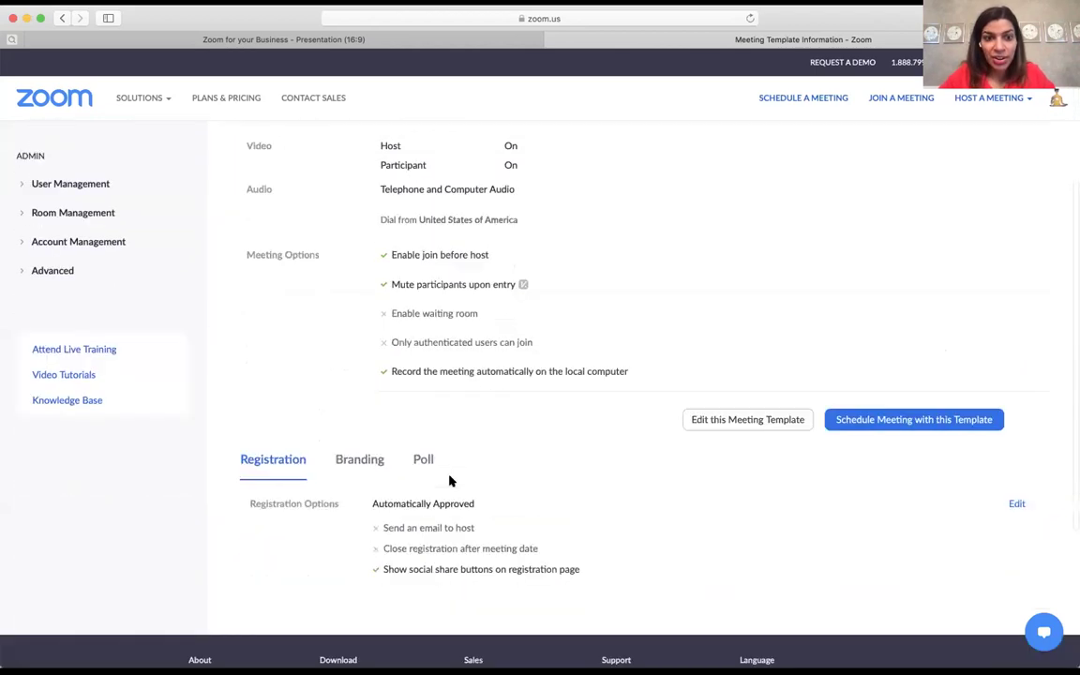
pyautogui.click(359, 396)
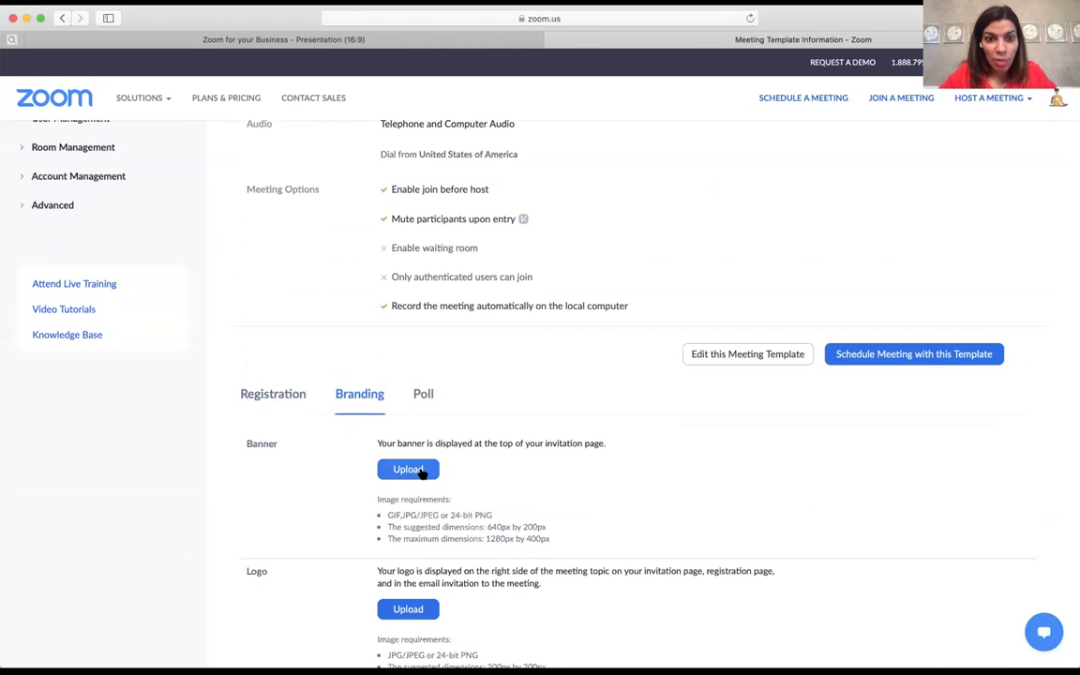
pyautogui.scroll(-1, 421, 468)
pyautogui.scroll(-2, 420, 469)
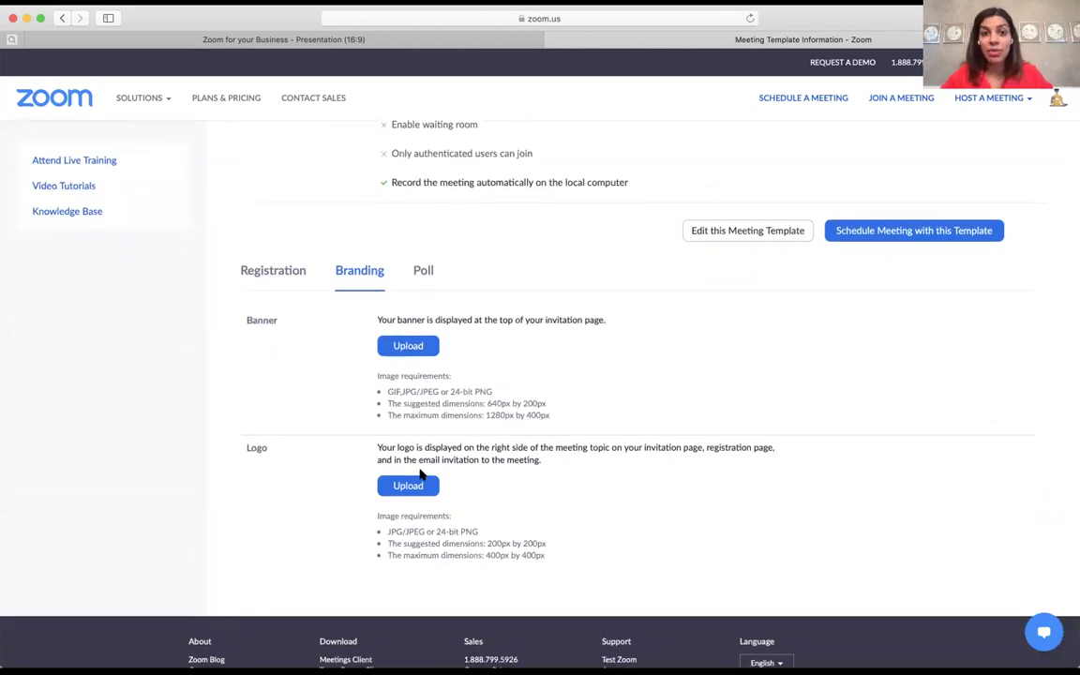
pyautogui.click(419, 274)
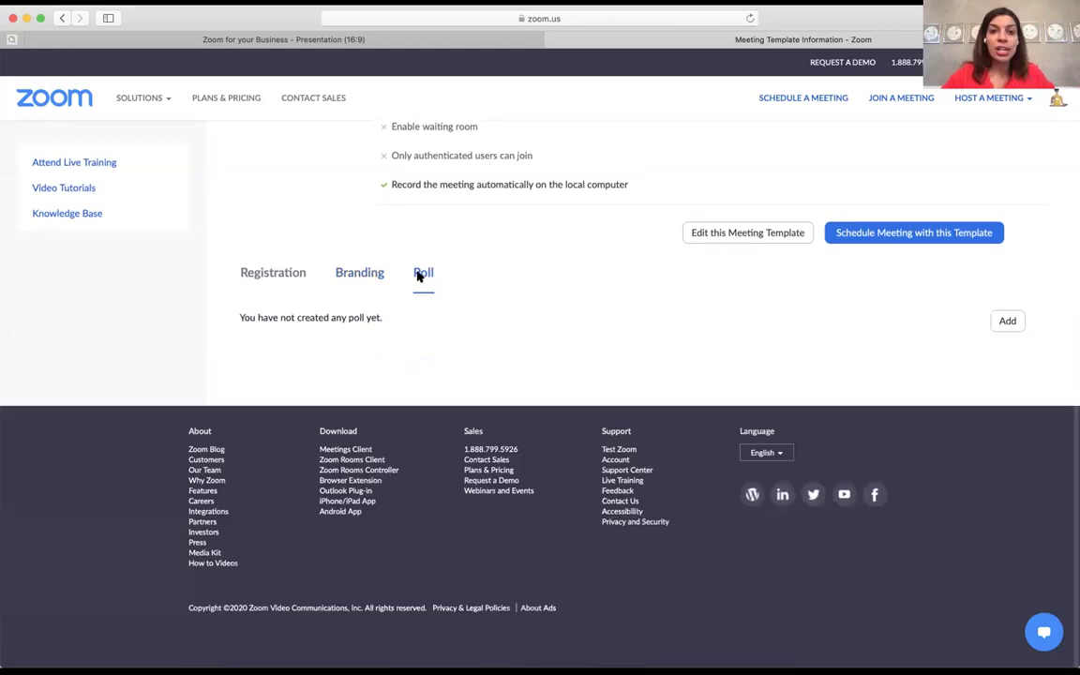
pyautogui.click(346, 273)
pyautogui.scroll(5, 559, 329)
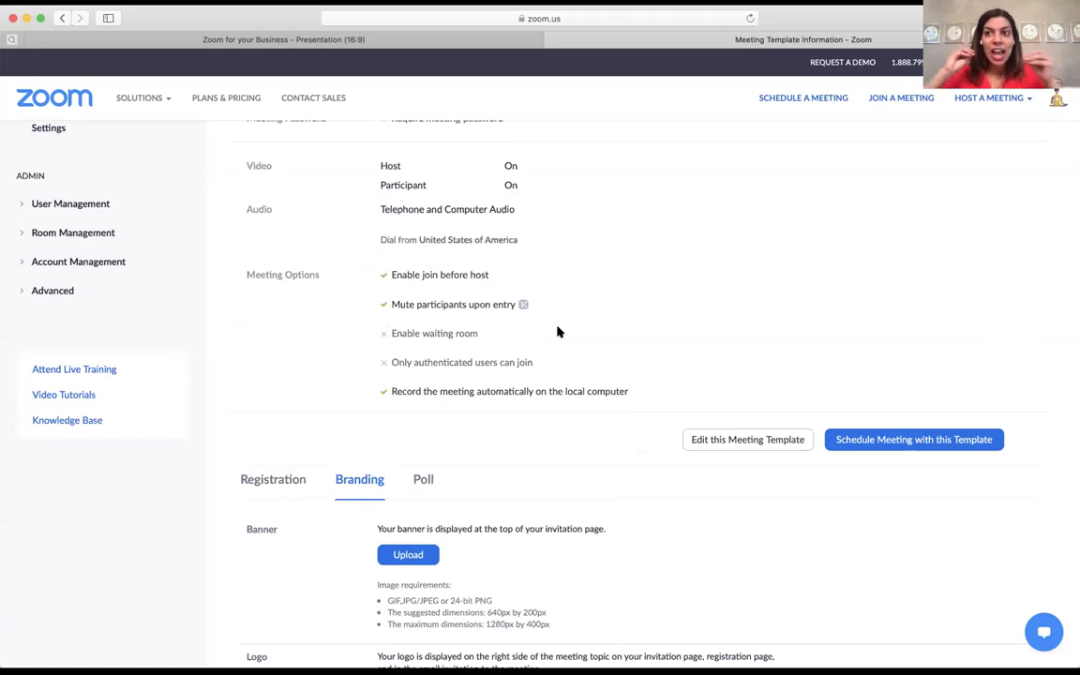
pyautogui.scroll(5, 556, 332)
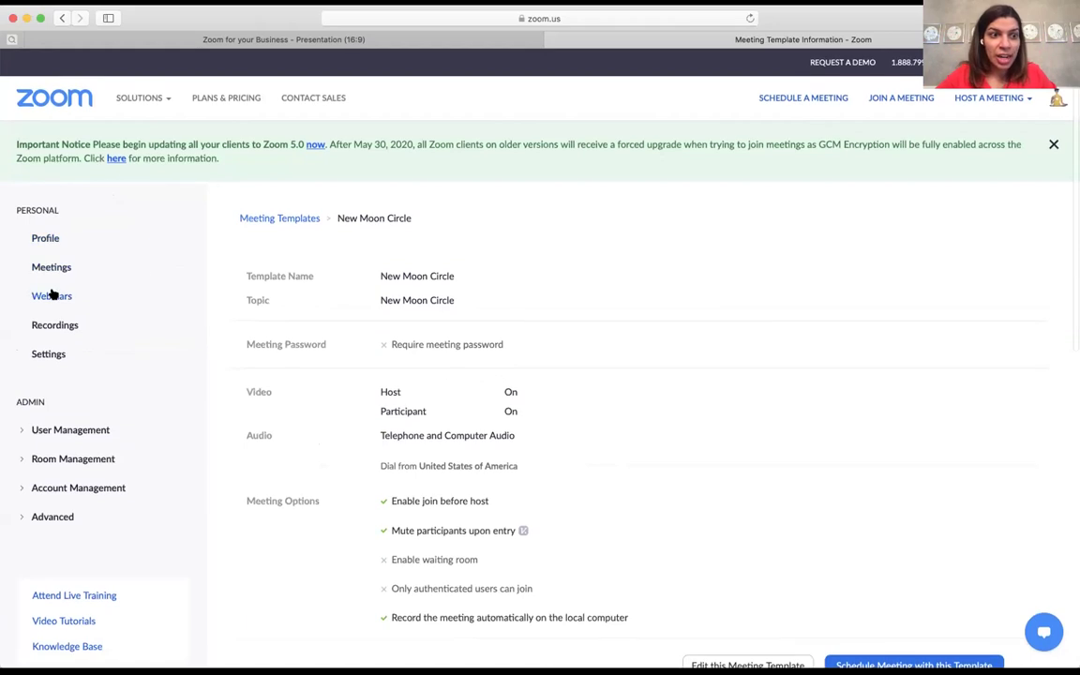
# Step: Begin a new meeting and confirm New Moon Circle appears in the template list, choosing none
pyautogui.click(51, 269)
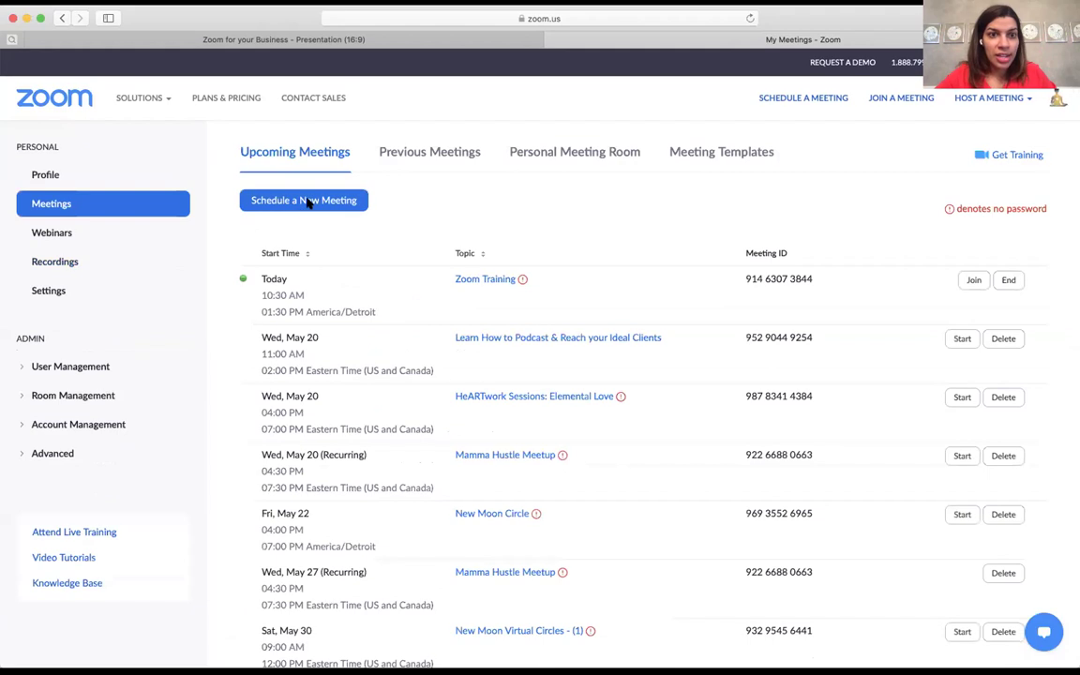
pyautogui.click(316, 261)
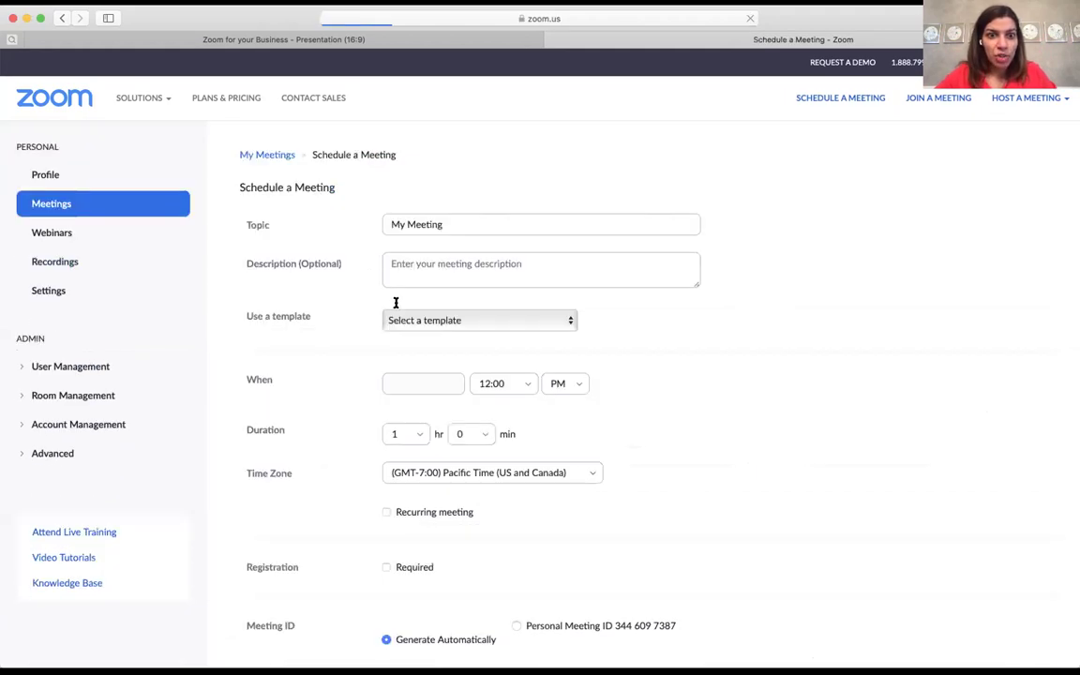
pyautogui.click(513, 338)
pyautogui.click(499, 390)
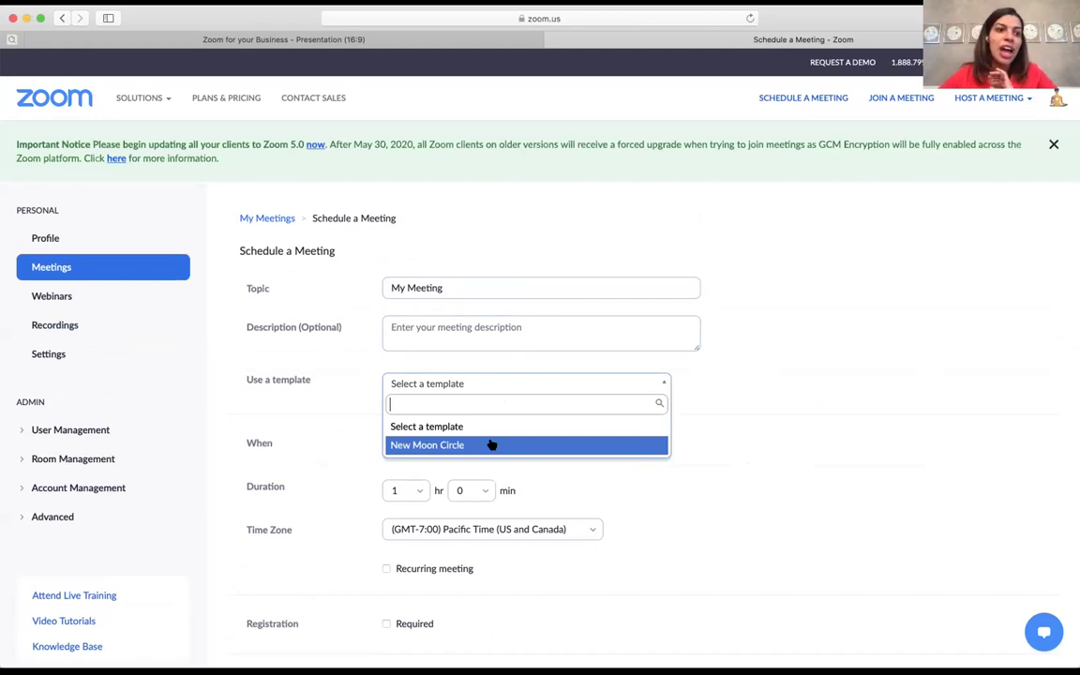
pyautogui.click(63, 326)
# Step: Review the cloud recordings list, then return to the 'Ways to Use Zoom For Your Businesses' Canva slide
pyautogui.click(62, 326)
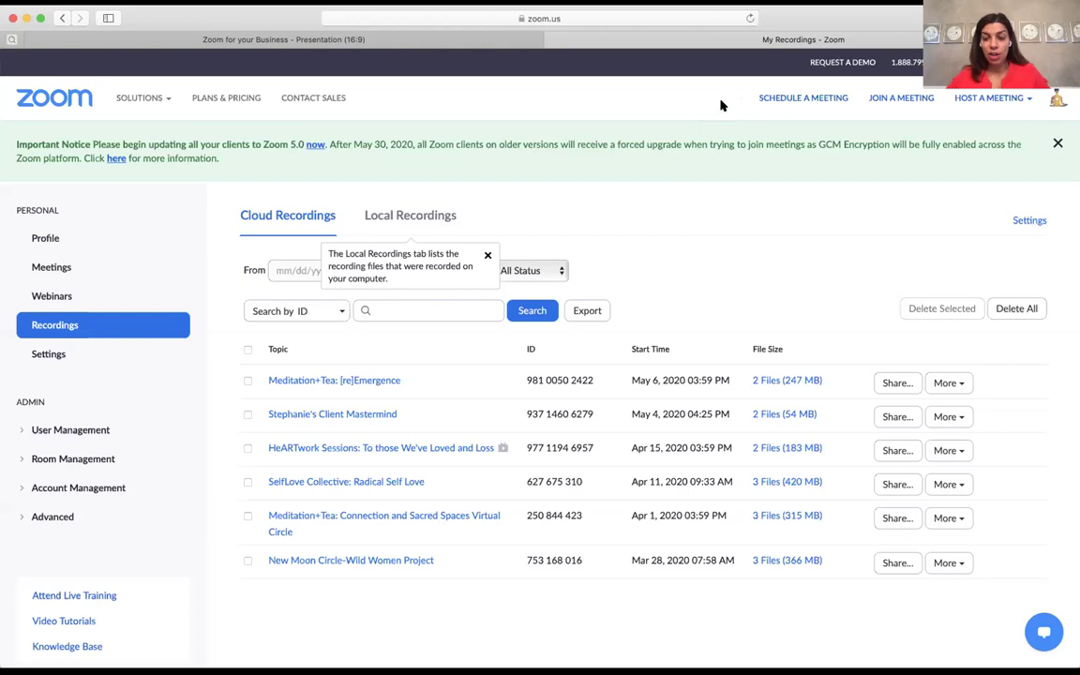
pyautogui.click(392, 43)
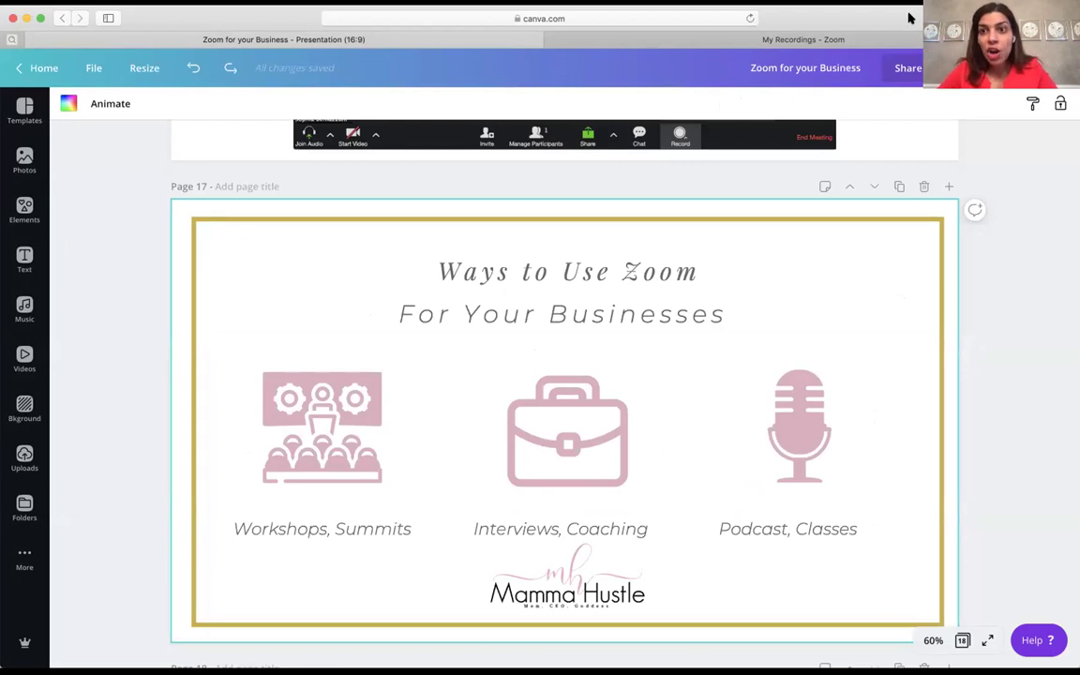
pyautogui.click(961, 68)
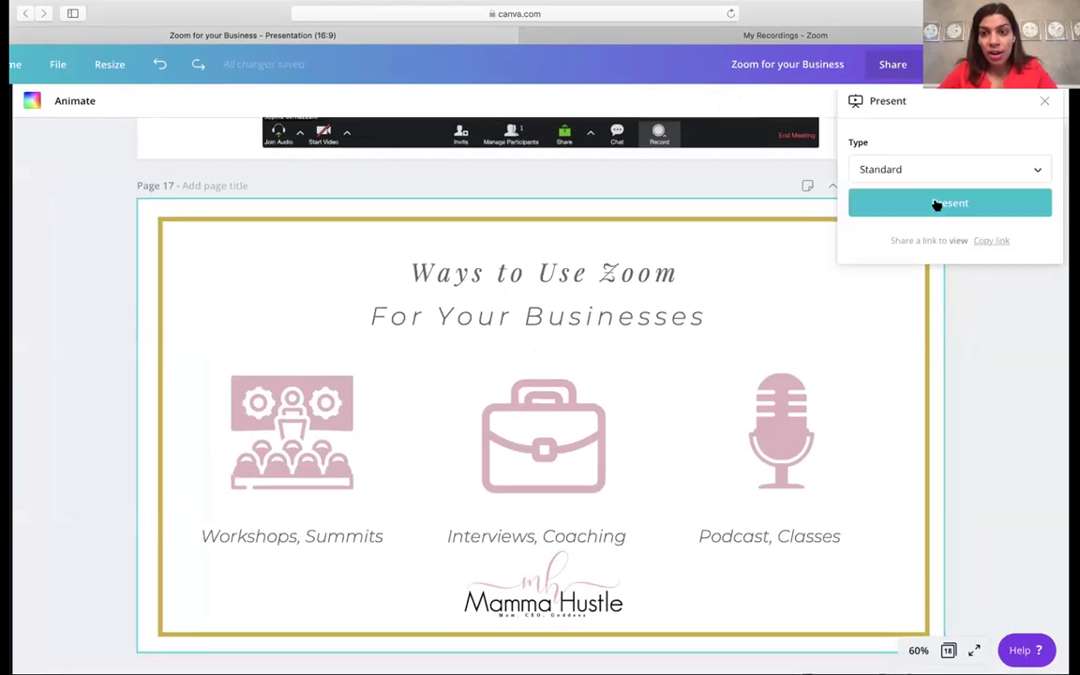
pyautogui.click(935, 204)
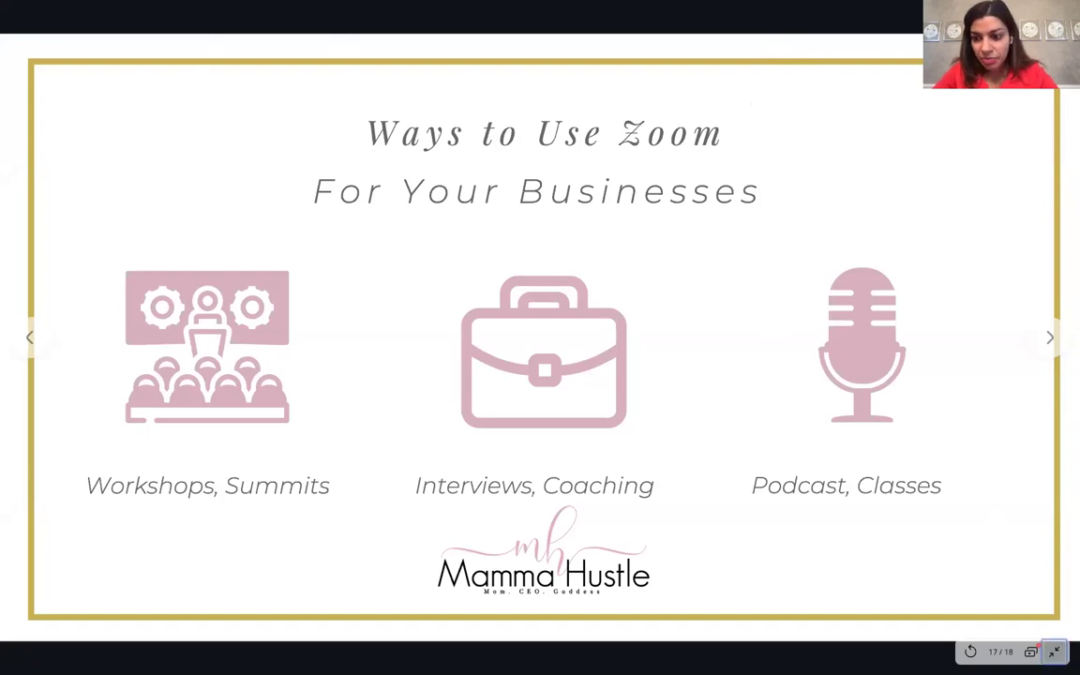
pyautogui.click(1054, 650)
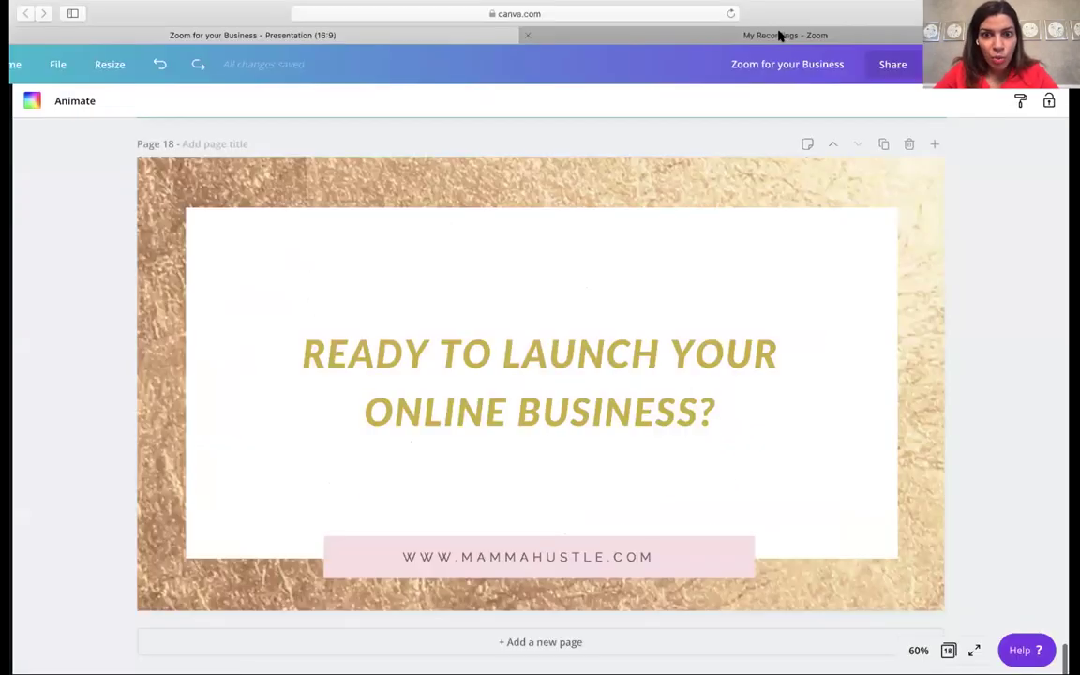
# Step: Go from My Recordings to Meetings and begin entering Alternative Hosts in a new meeting form
pyautogui.click(778, 34)
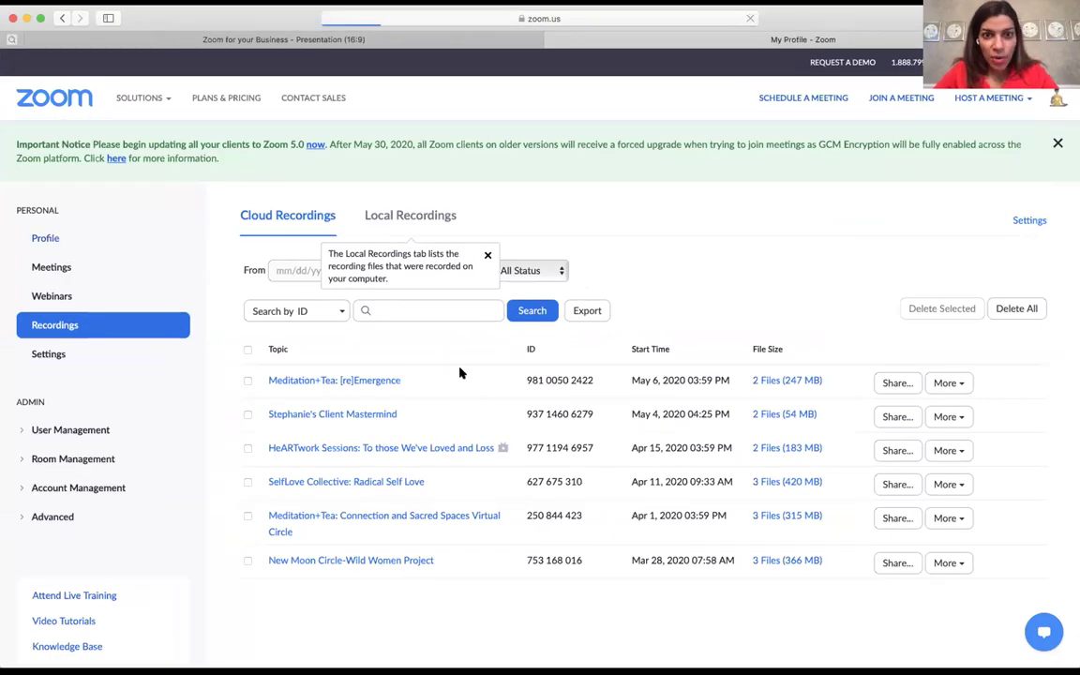
pyautogui.scroll(-5, 463, 376)
pyautogui.scroll(5, 463, 376)
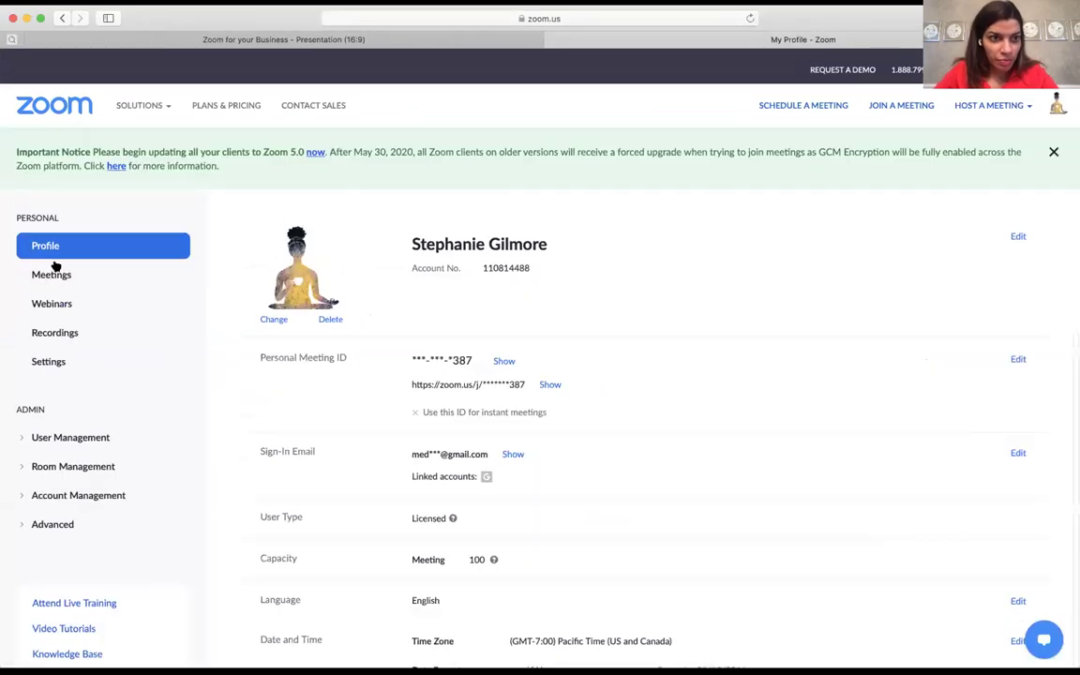
pyautogui.click(52, 273)
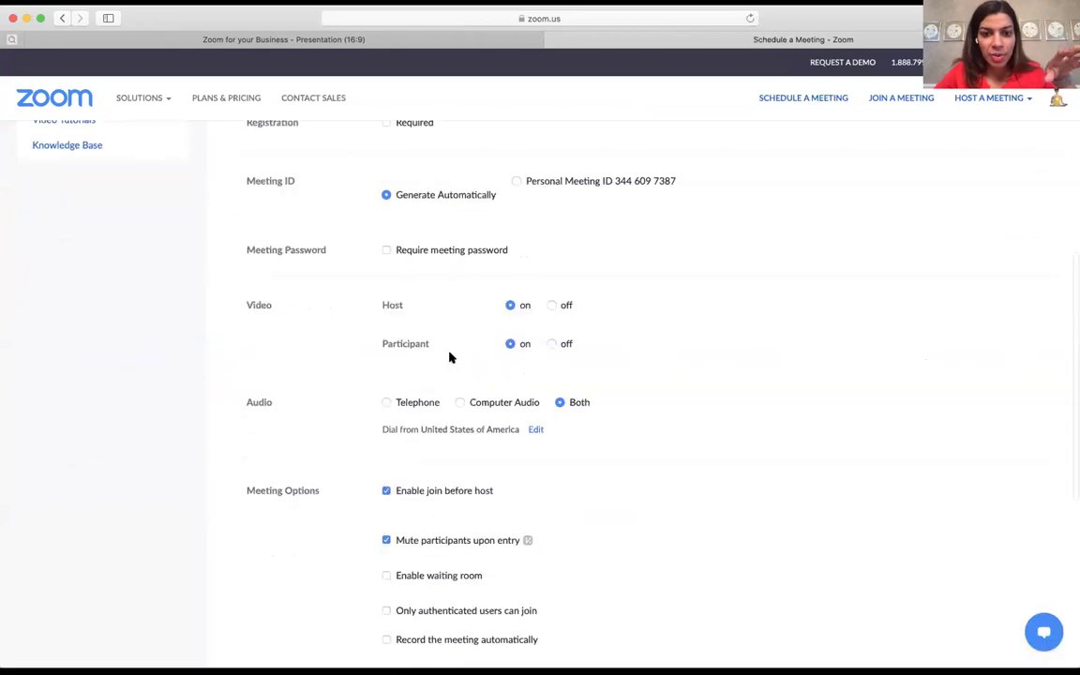
pyautogui.scroll(-5, 439, 480)
pyautogui.click(438, 478)
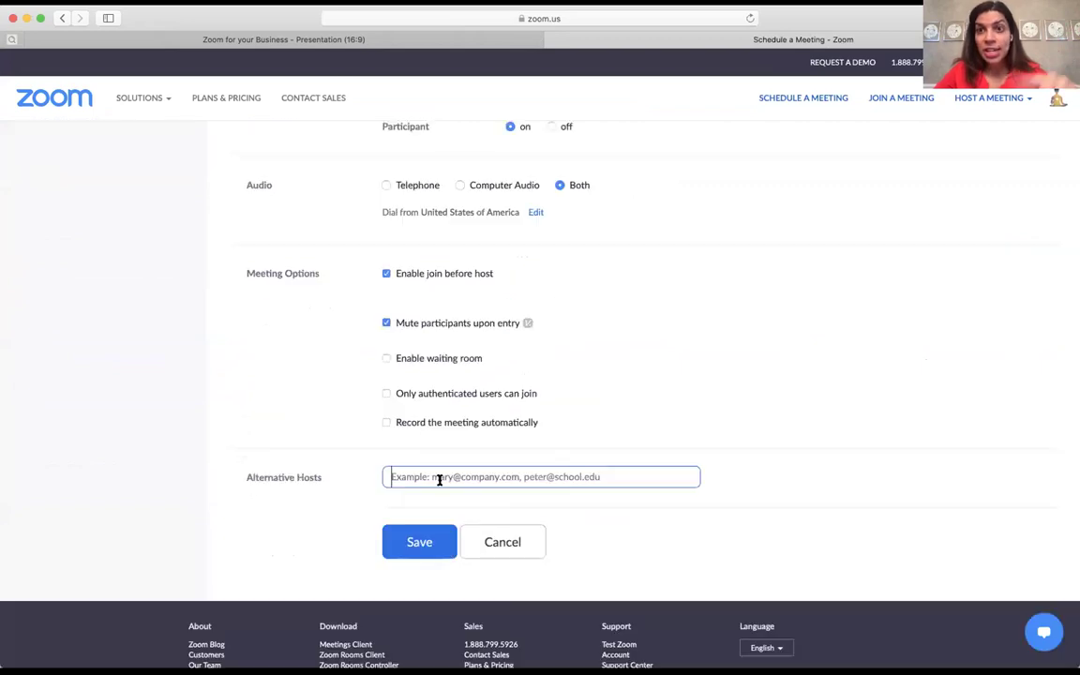